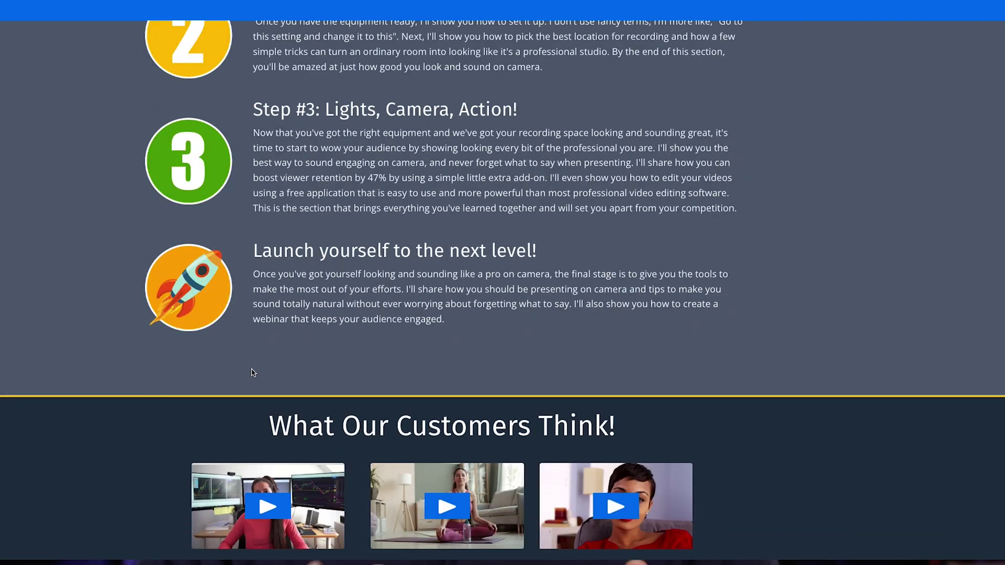
# Step: Preview the first testimonial video popup, close it, then play the second testimonial's popup
pyautogui.scroll(-3, 251, 373)
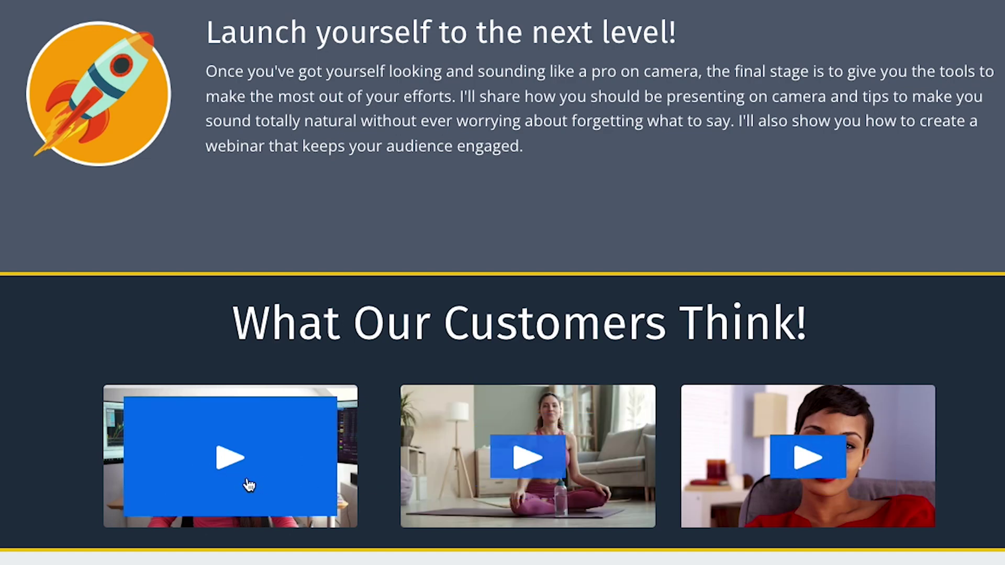
pyautogui.click(230, 471)
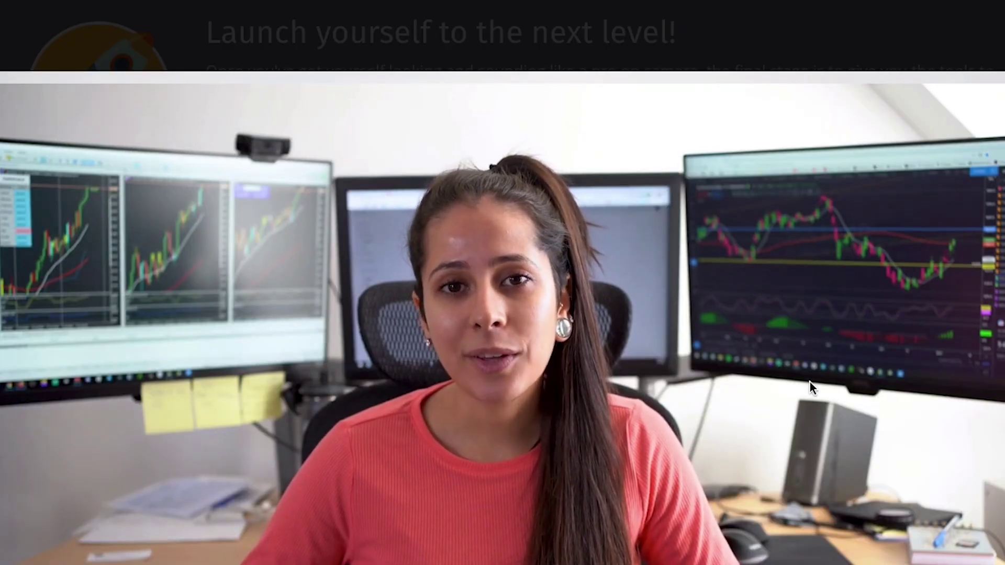
pyautogui.press('Escape')
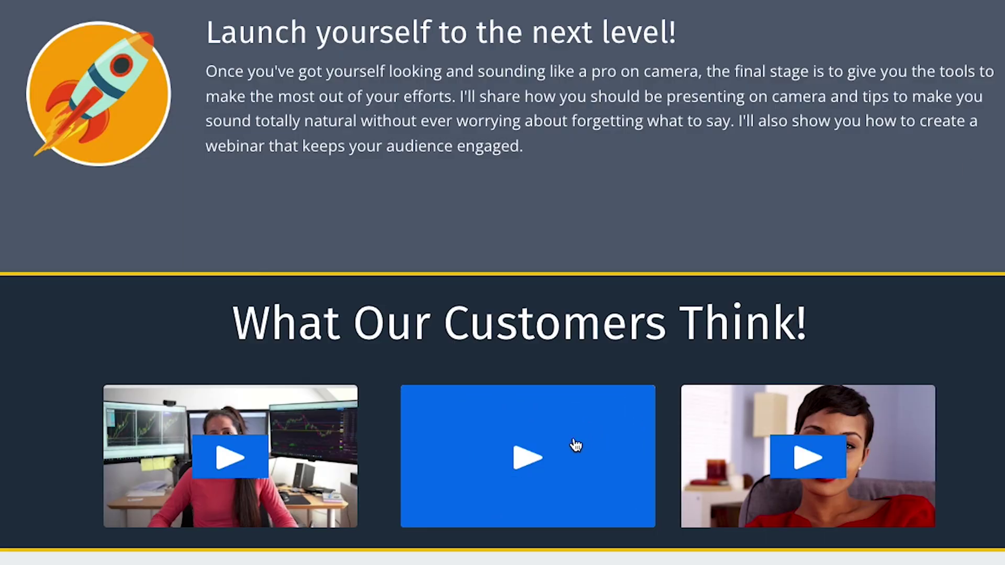
pyautogui.click(573, 442)
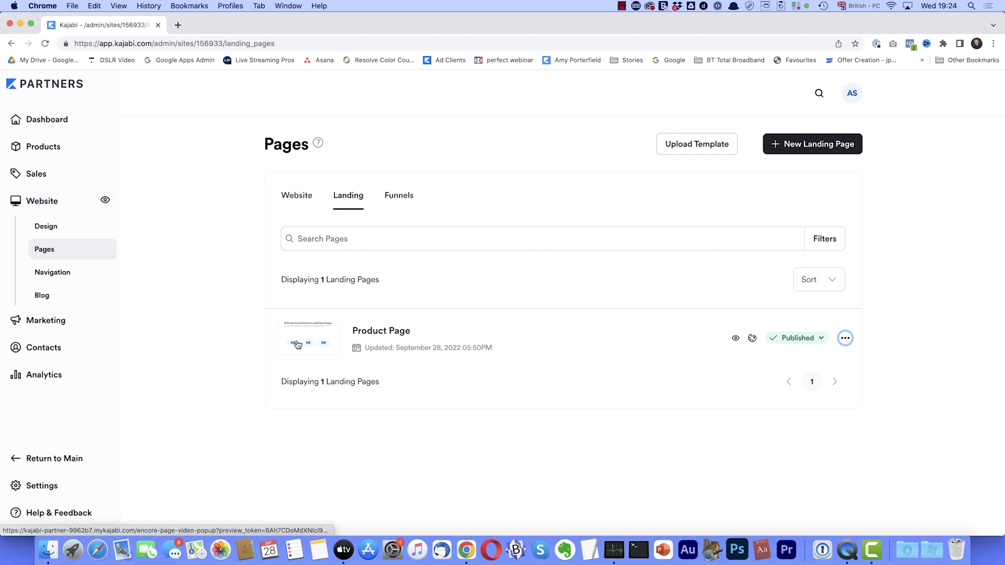
# Step: Open the Product Page's code through its ••• menu > Modify code
pyautogui.click(844, 339)
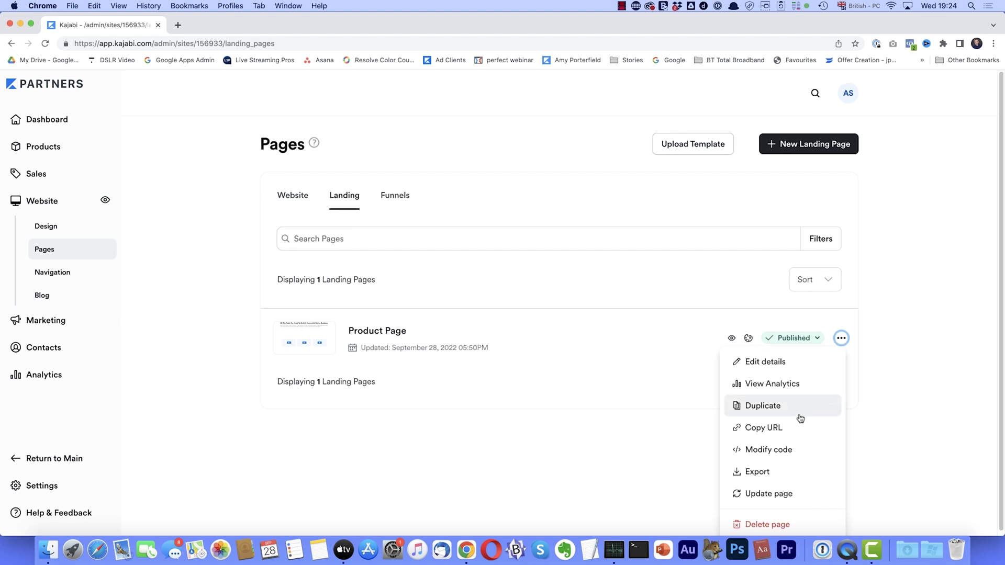
pyautogui.click(778, 454)
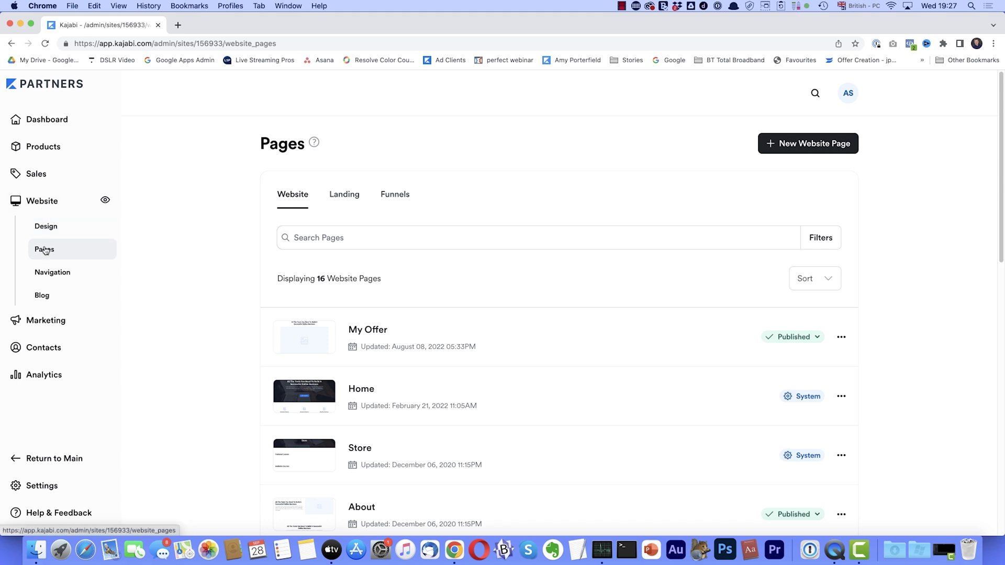
# Step: Create a landing page from the Blank template titled 'Video Popup'
pyautogui.click(341, 201)
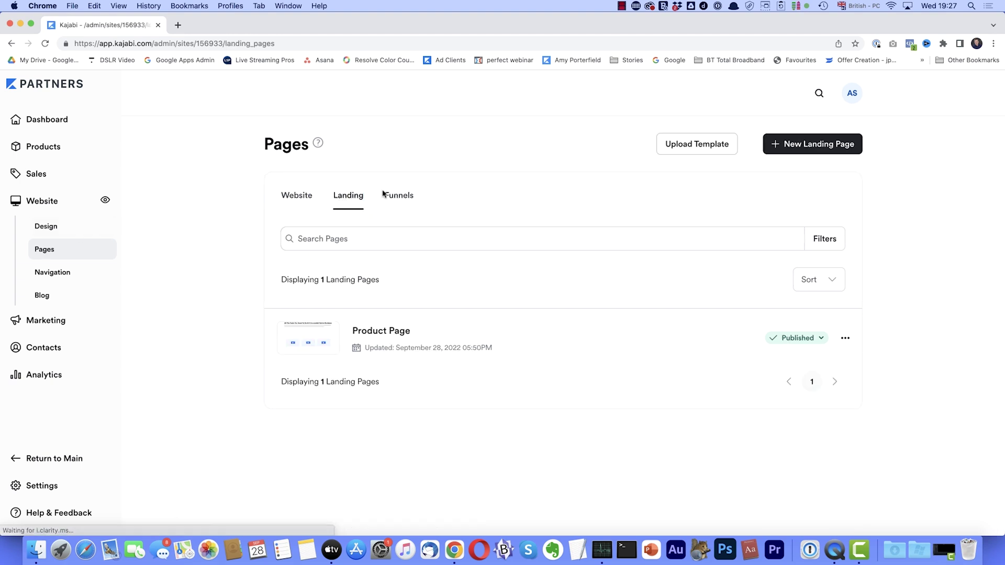
pyautogui.click(837, 145)
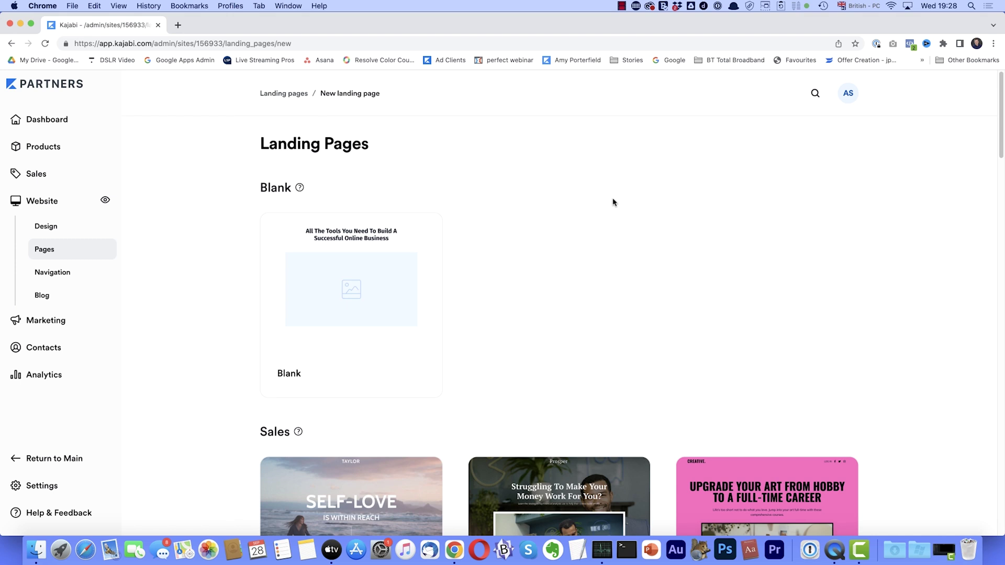
pyautogui.click(343, 284)
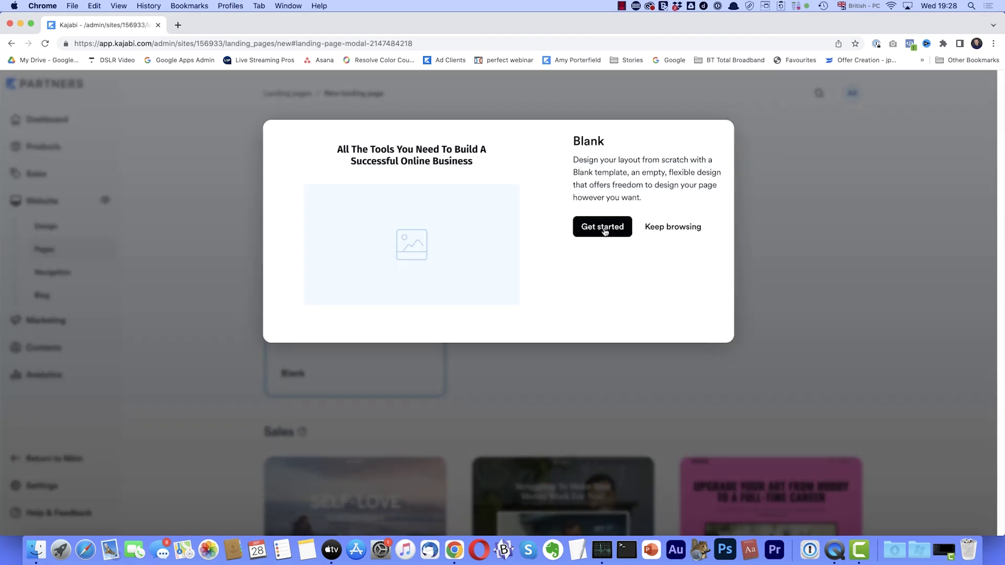
pyautogui.click(605, 231)
pyautogui.click(601, 238)
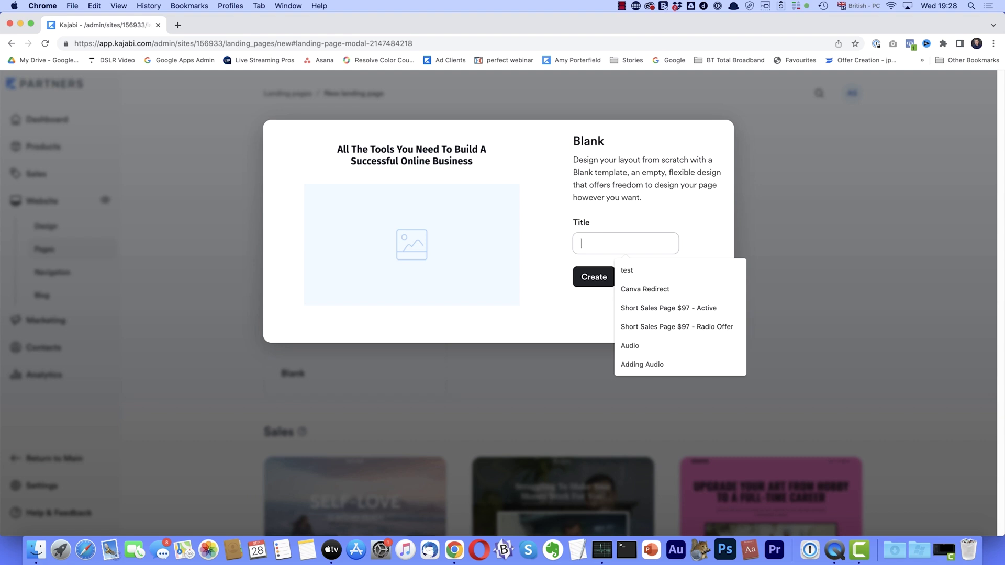
pyautogui.write('Video Popup')
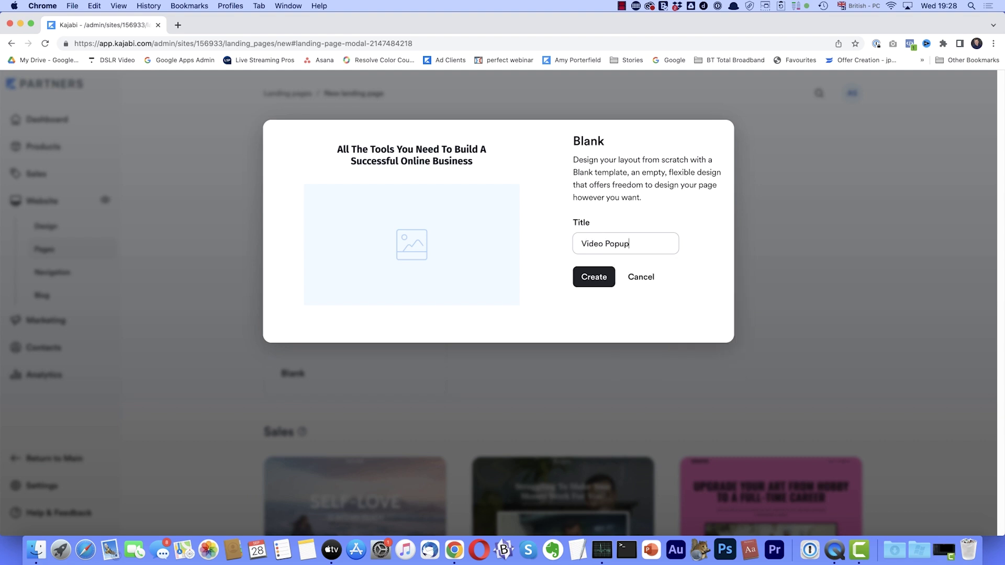
pyautogui.click(592, 281)
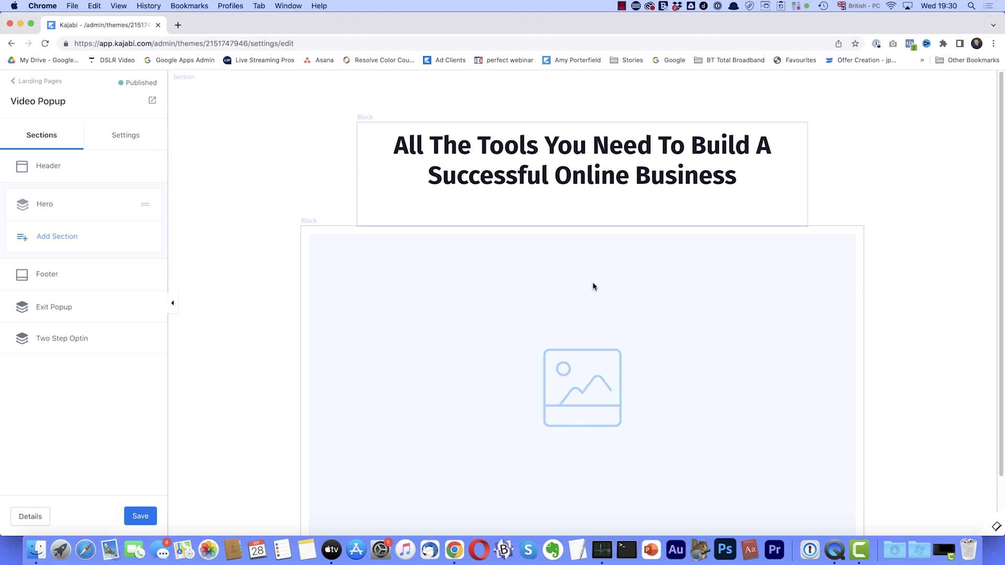
# Step: Delete the Hero section from Video Popup, save the page, and return to Landing Pages
pyautogui.moveTo(589, 287)
pyautogui.click(247, 294)
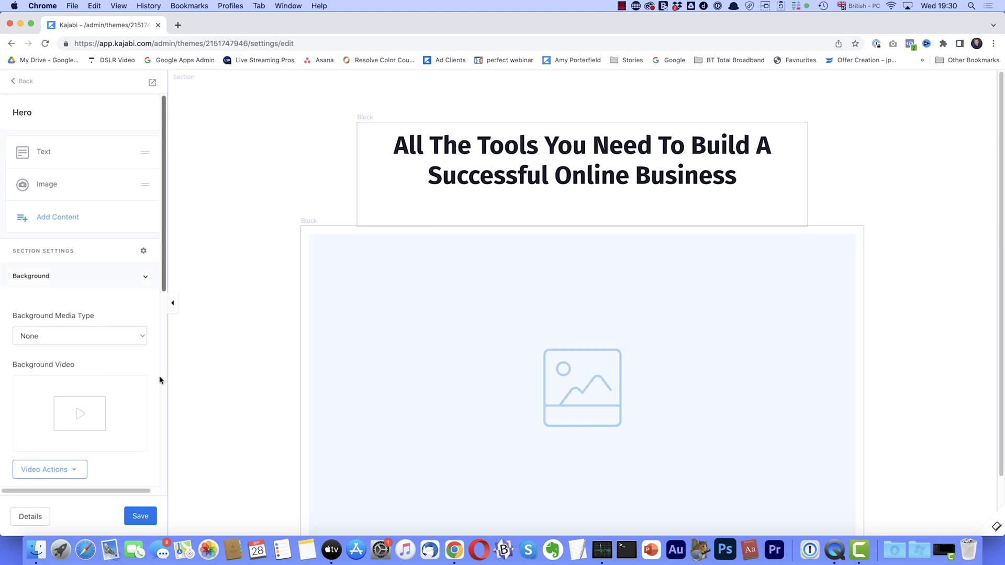
pyautogui.scroll(-5, 146, 387)
pyautogui.scroll(-5, 121, 419)
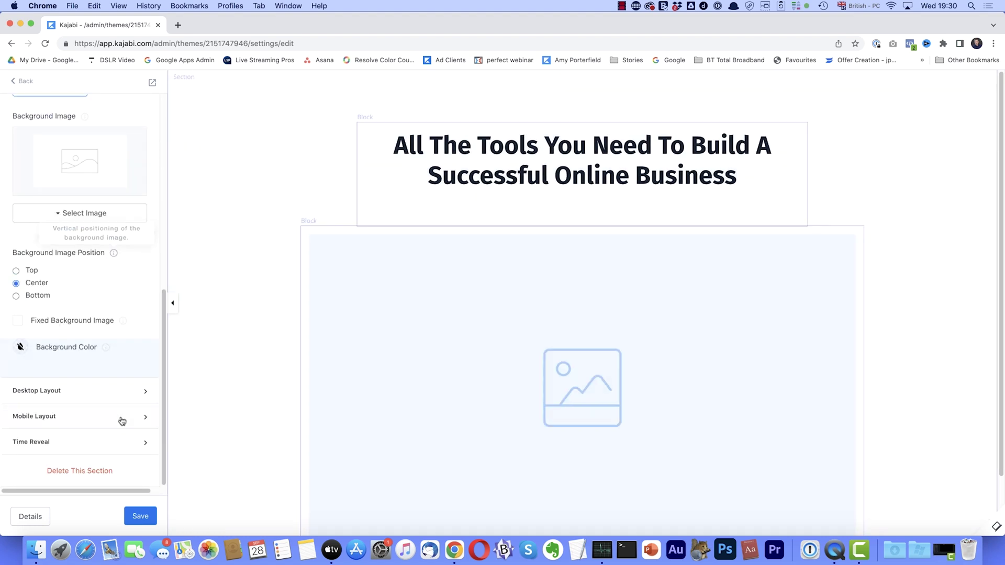
pyautogui.click(85, 471)
pyautogui.click(142, 524)
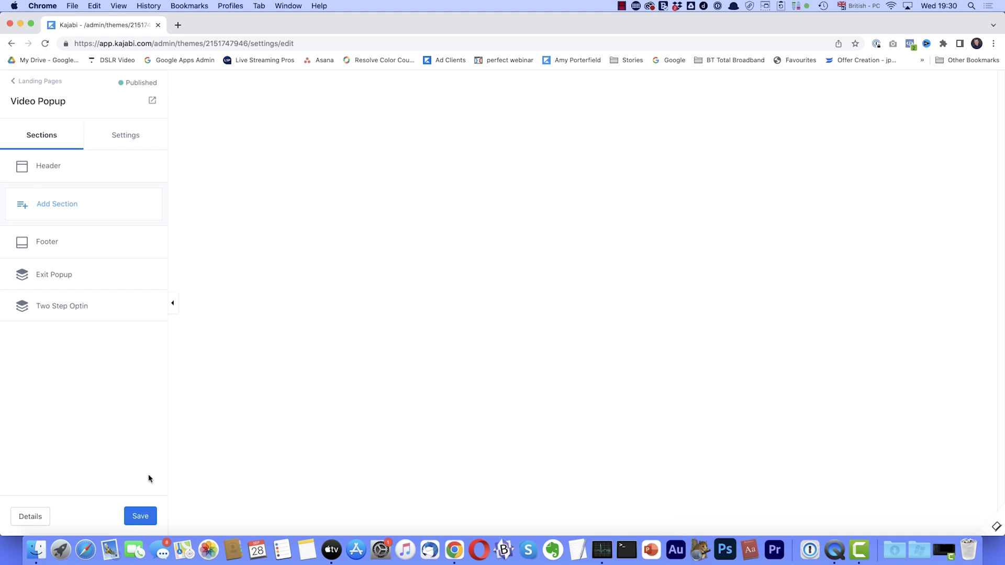
pyautogui.click(50, 82)
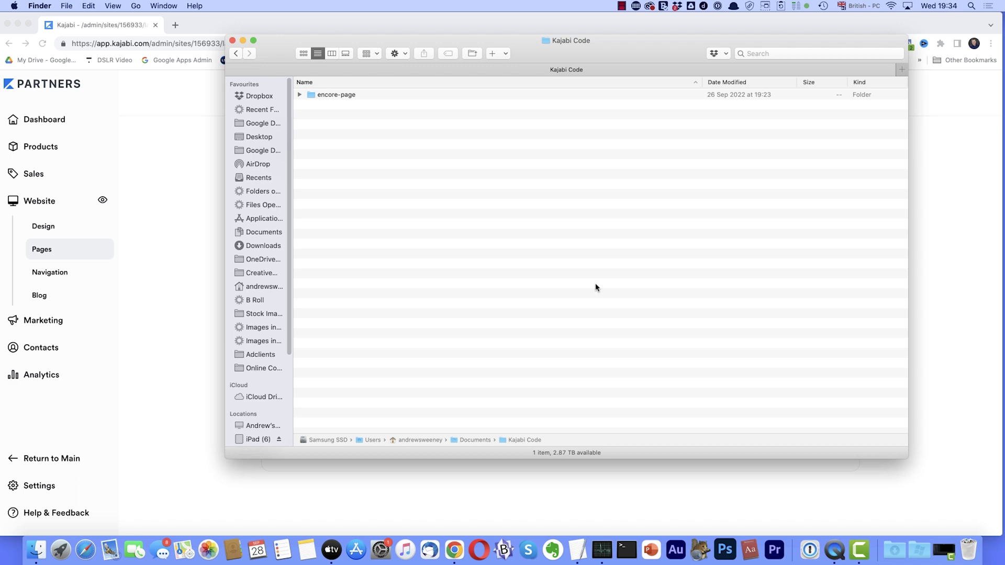
# Step: Open block_video.liquid from encore-page > snippets in TextEdit
pyautogui.click(299, 95)
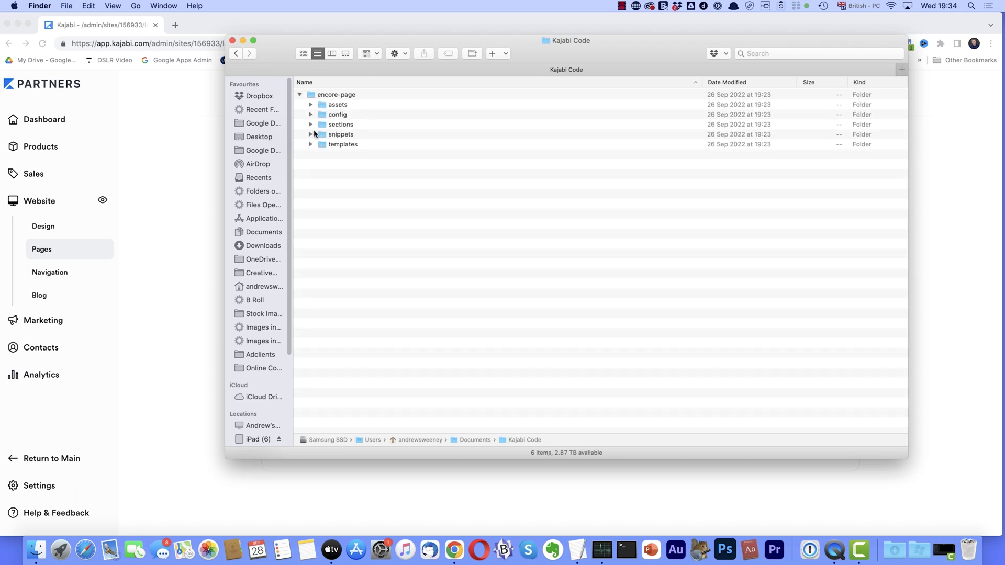
pyautogui.click(311, 135)
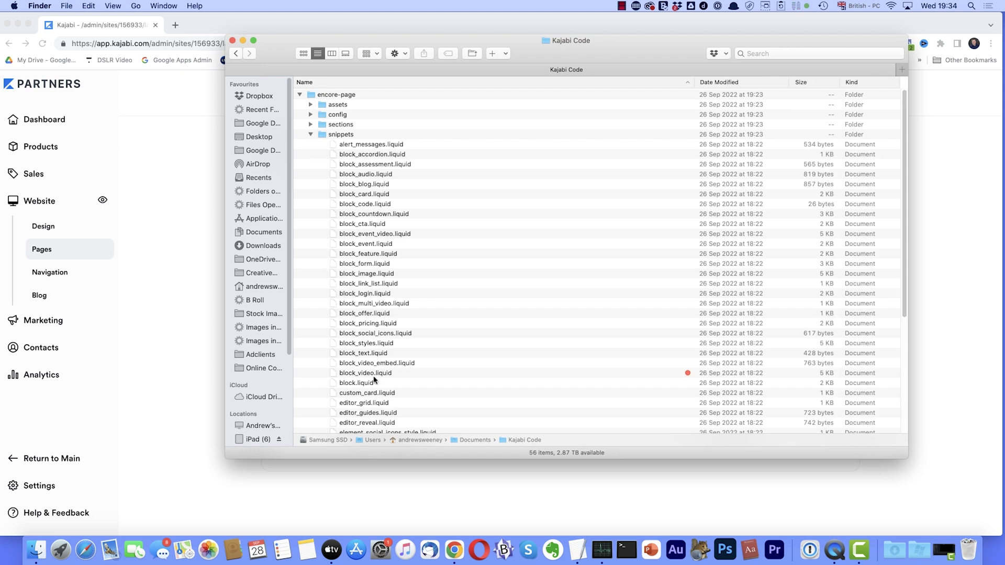
pyautogui.doubleClick(362, 373)
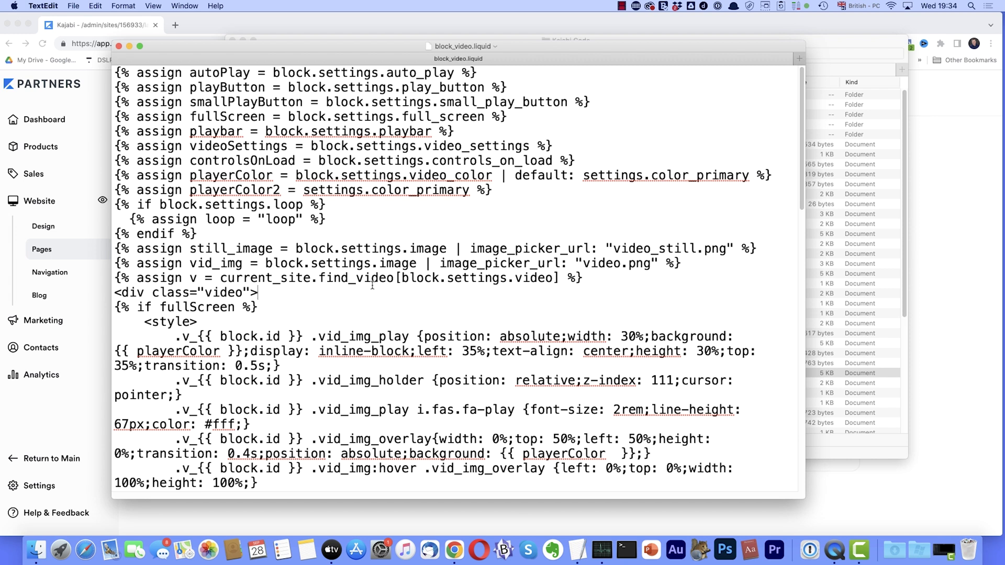
# Step: Select all of block_video.liquid's code in TextEdit with Cmd+A
pyautogui.press('super+a')
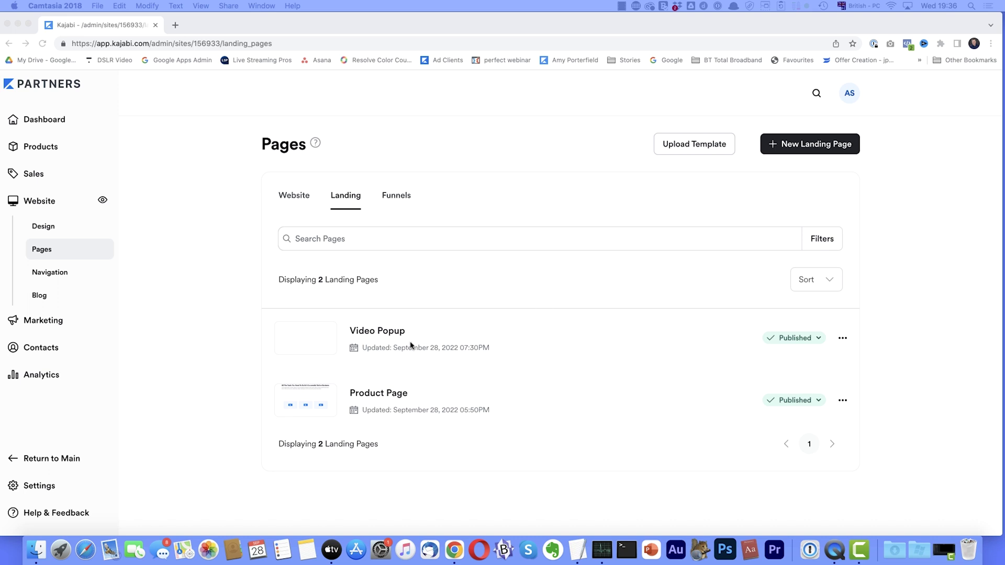
# Step: Open Video Popup's Modify code editor and load the Snippets file block_video.liquid
pyautogui.click(842, 340)
pyautogui.click(842, 339)
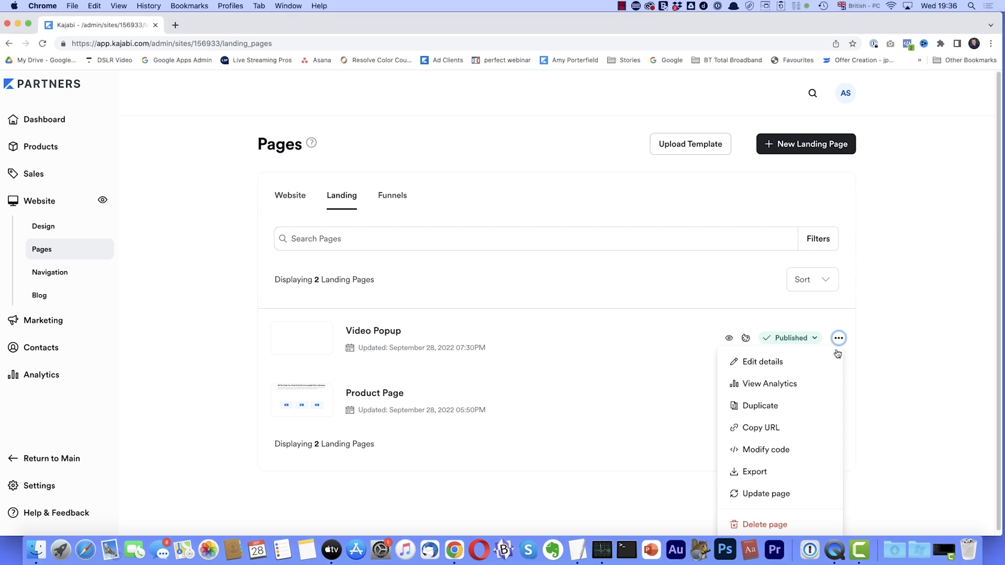
pyautogui.click(783, 453)
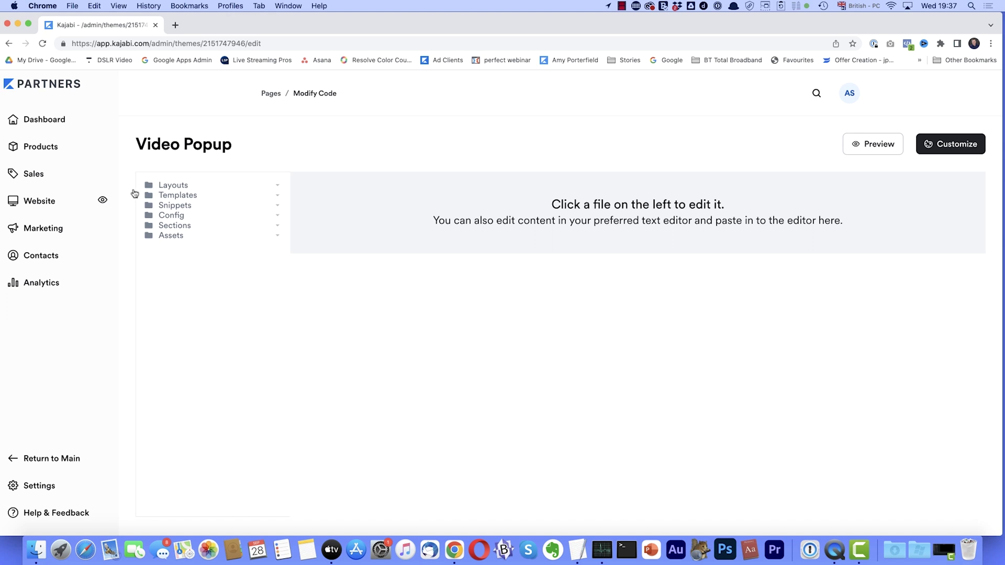
pyautogui.click(166, 208)
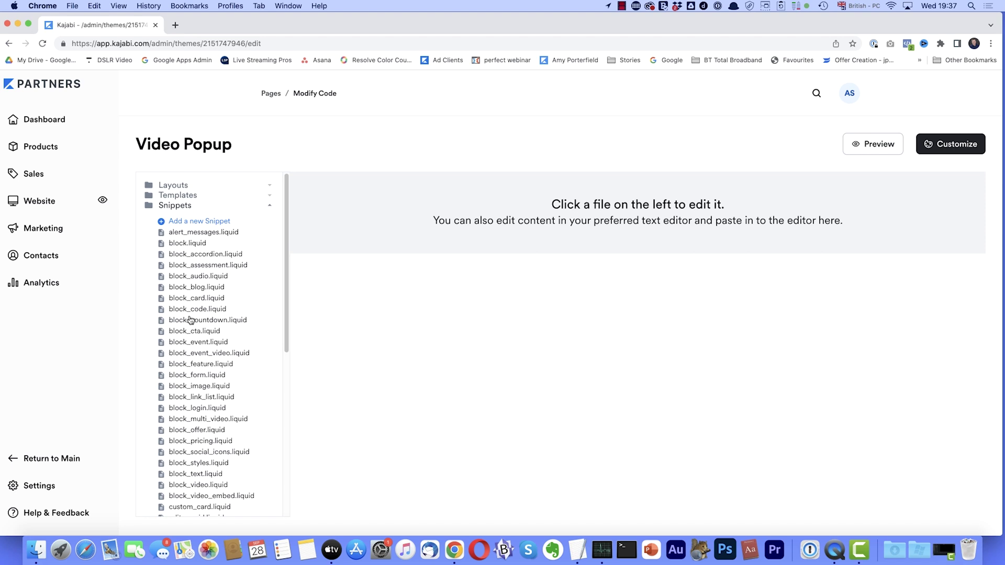
pyautogui.scroll(-3, 197, 380)
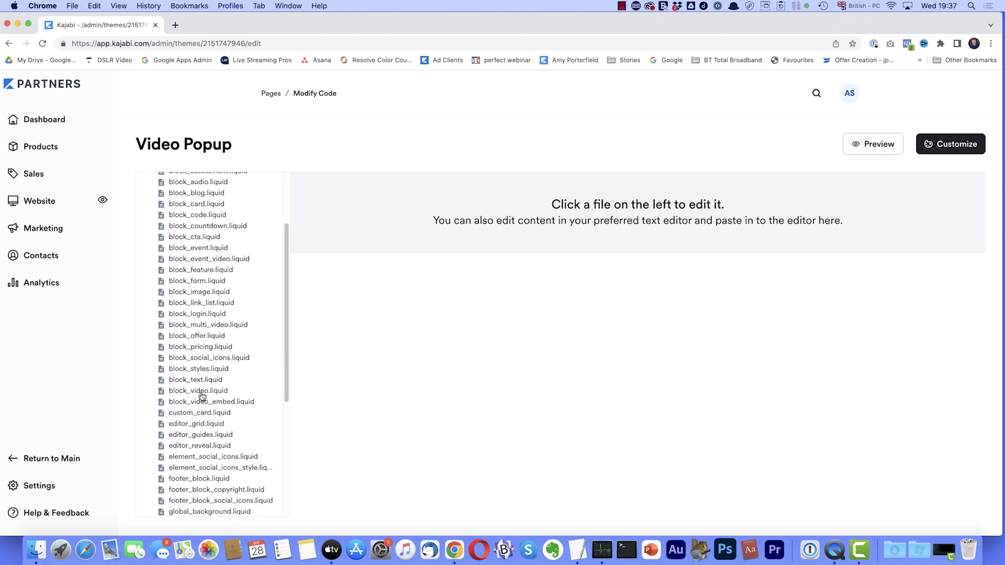
pyautogui.click(201, 393)
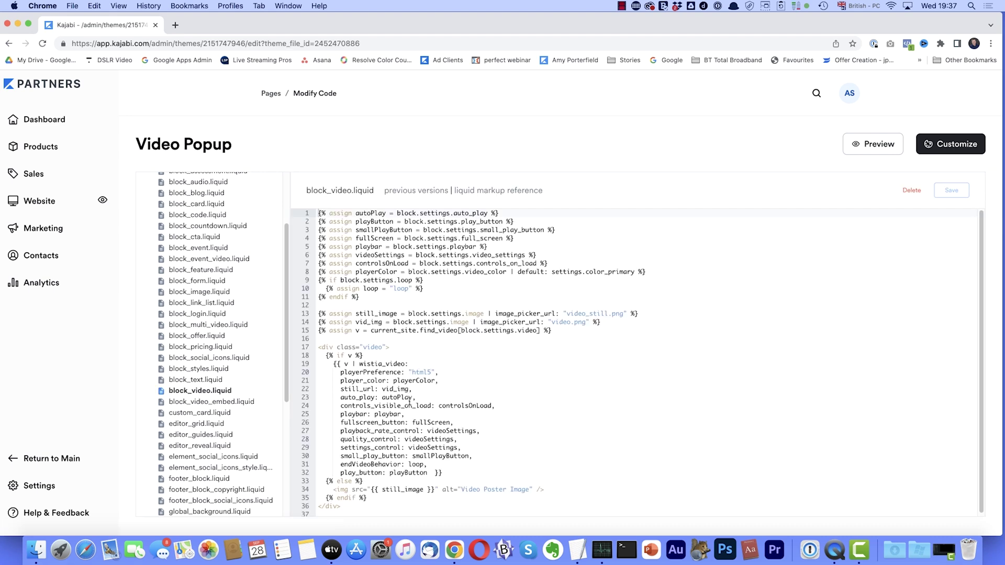
# Step: Replace block_video.liquid with the pasted 88-line popup code, save, and list its previous versions
pyautogui.click(446, 359)
pyautogui.press('super+a')
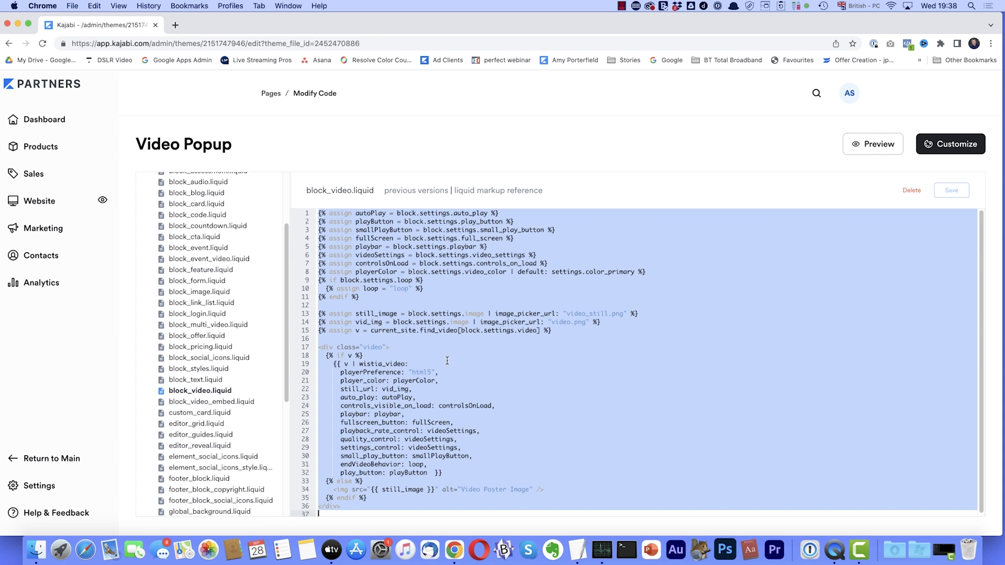
pyautogui.press('BackSpace')
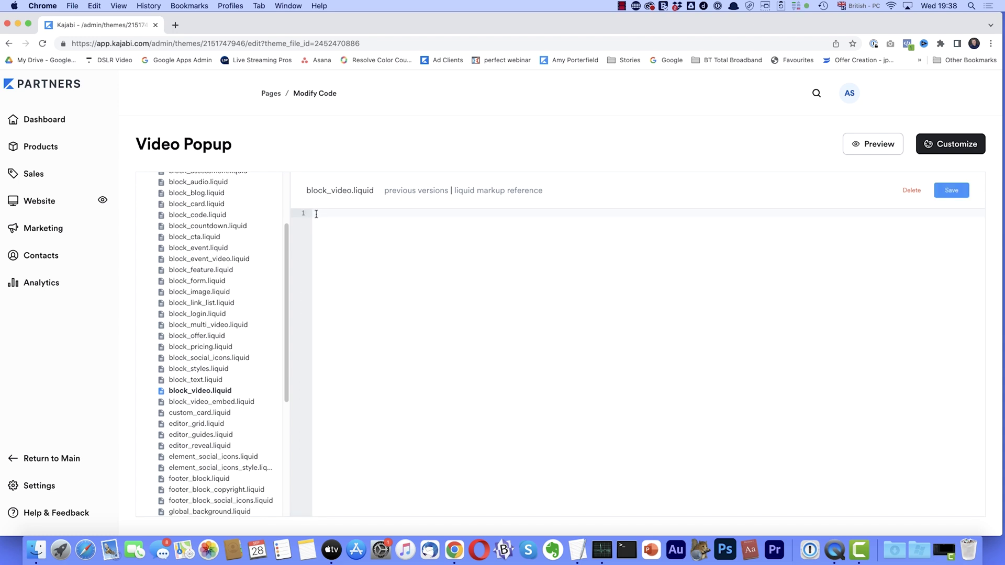
pyautogui.press('super+v')
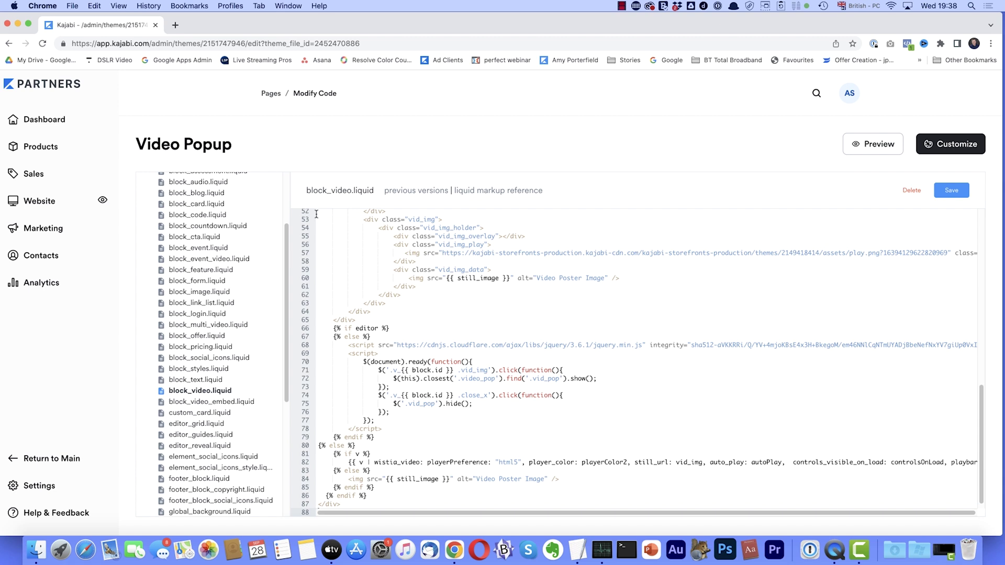
pyautogui.click(954, 194)
pyautogui.click(418, 195)
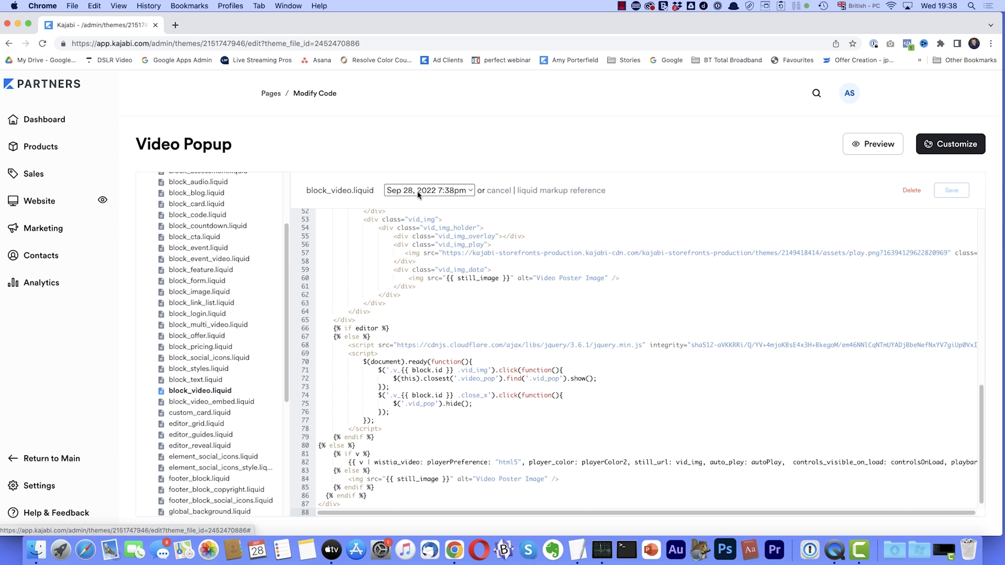
pyautogui.click(469, 192)
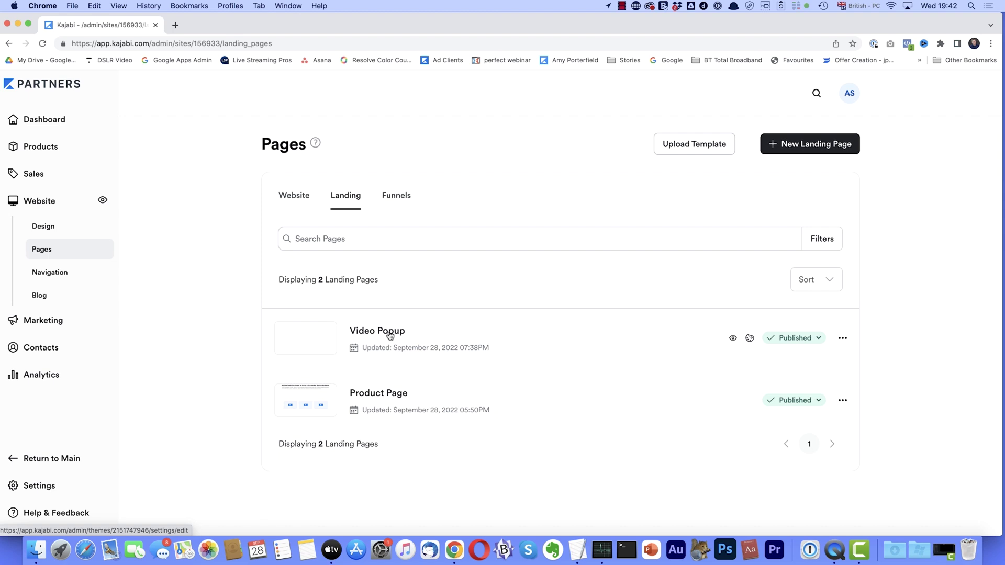
# Step: Upload encore-page-video-popup.zip as a template by dragging it from Finder into the upload area
pyautogui.click(691, 145)
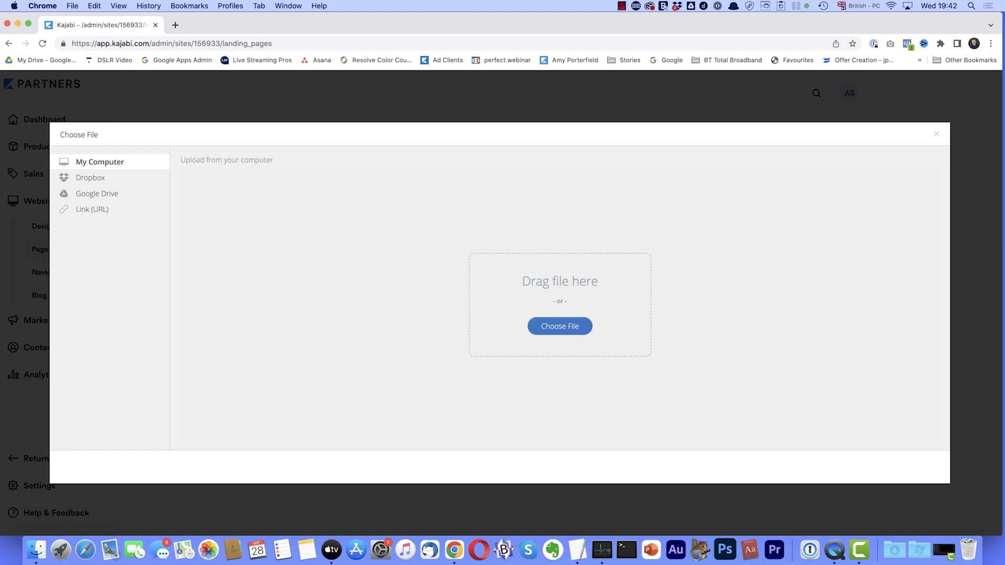
pyautogui.moveTo(711, 136); pyautogui.dragTo(274, 57)
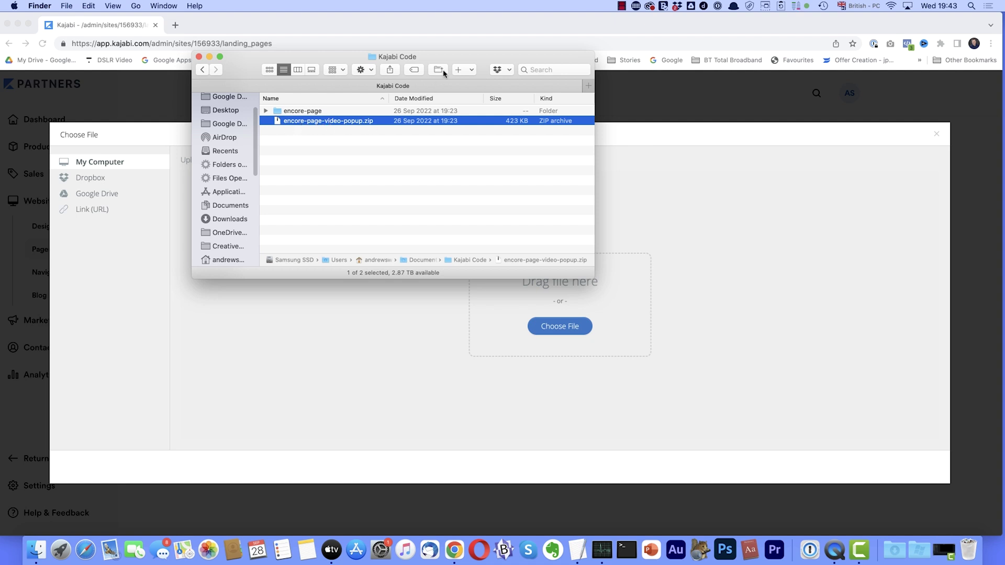
pyautogui.moveTo(443, 58); pyautogui.dragTo(1004, 177)
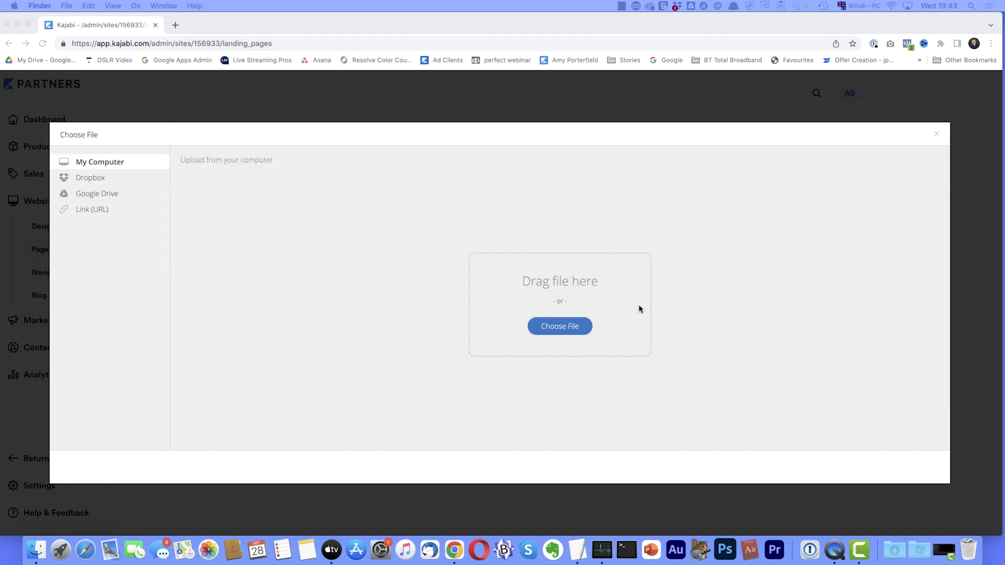
pyautogui.moveTo(1004, 314); pyautogui.dragTo(529, 296)
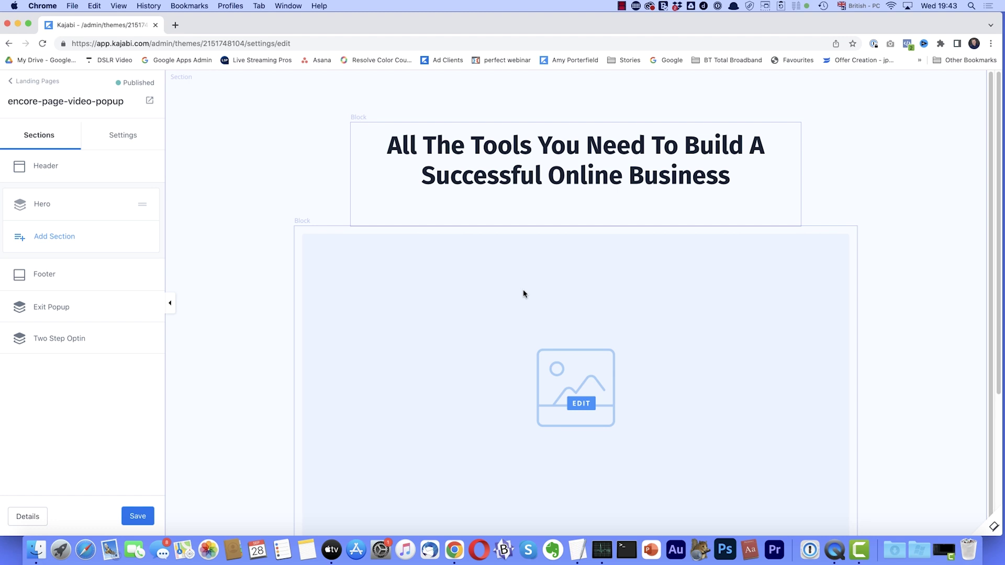
# Step: Delete encore-page-video-popup's Hero section, leaving only Header, Footer, Exit Popup and Two Step Optin
pyautogui.click(233, 313)
pyautogui.scroll(-5, 119, 388)
pyautogui.scroll(-2, 119, 390)
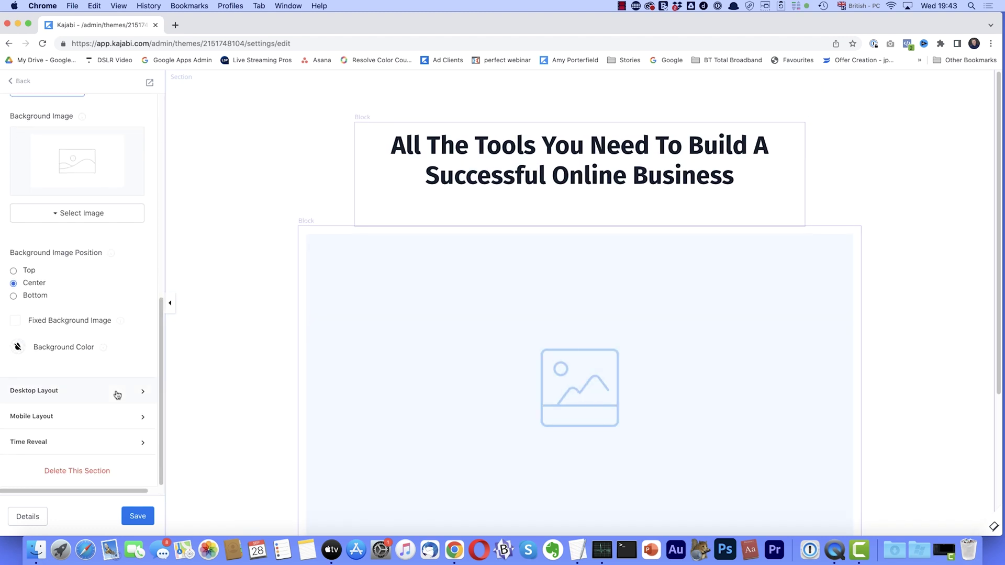
pyautogui.click(99, 471)
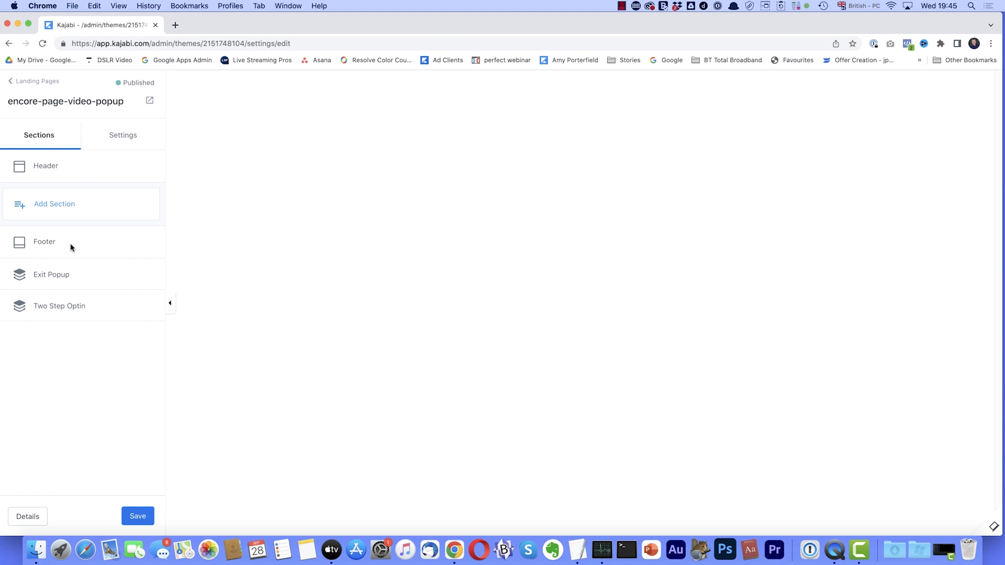
# Step: Add a new Video section to the page from the Videos category
pyautogui.click(70, 203)
pyautogui.scroll(-2, 83, 278)
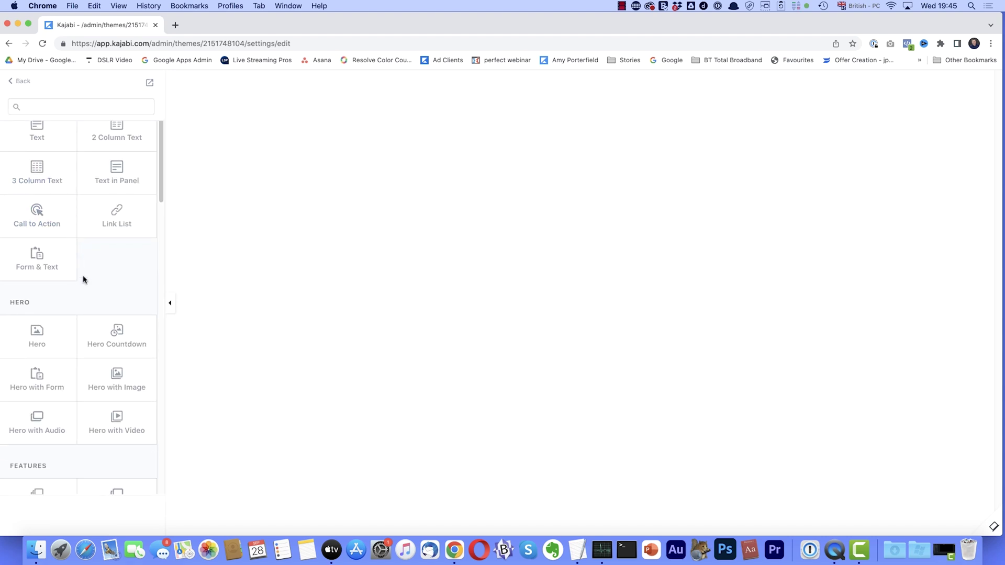
pyautogui.scroll(-8, 82, 280)
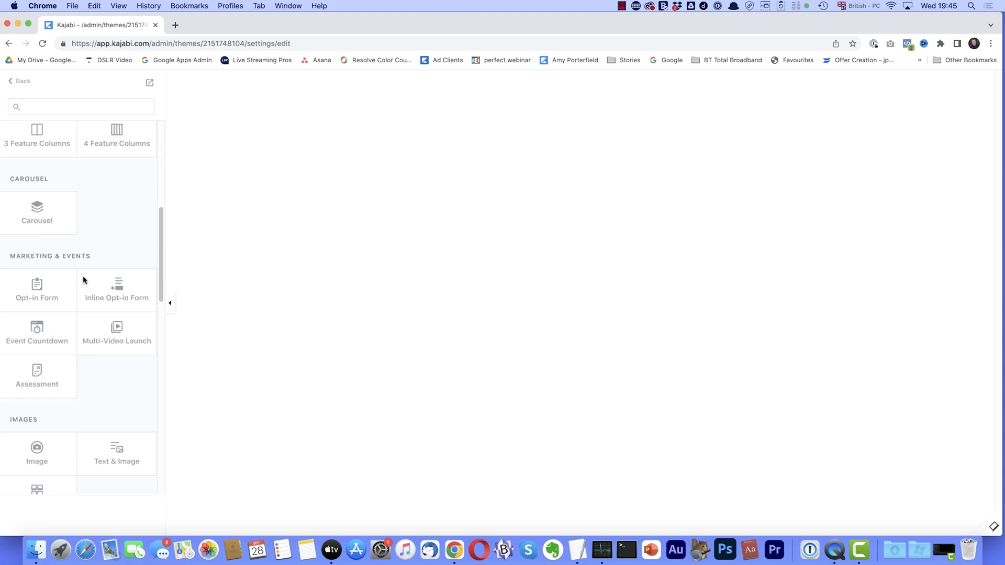
pyautogui.scroll(-8, 83, 280)
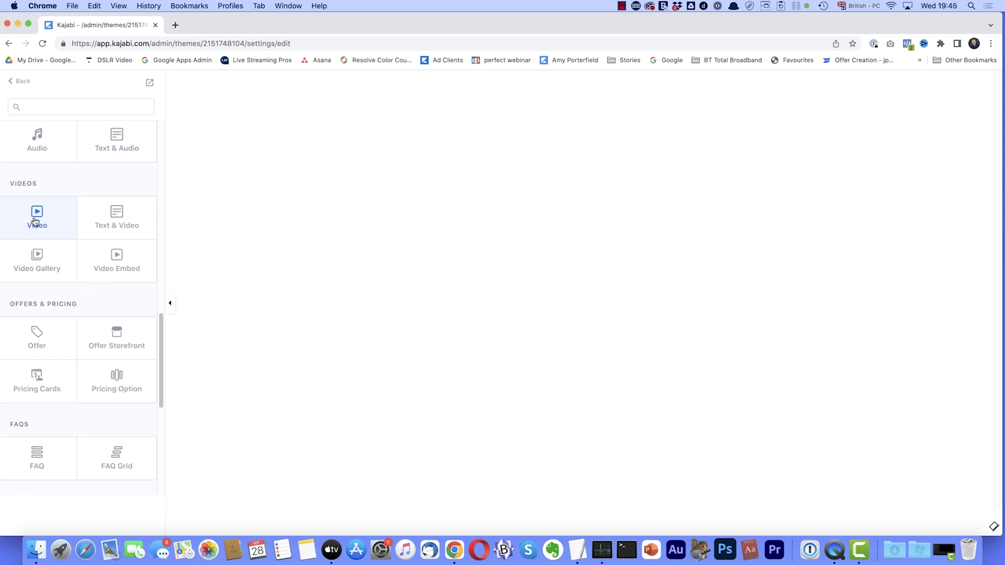
pyautogui.click(35, 221)
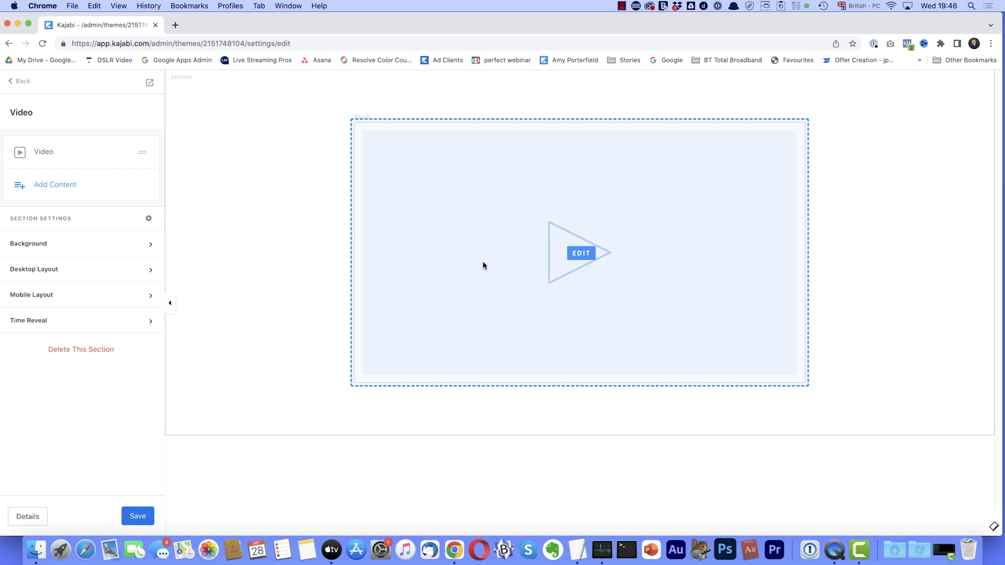
# Step: Narrow the existing video block to a 3-column width
pyautogui.click(456, 265)
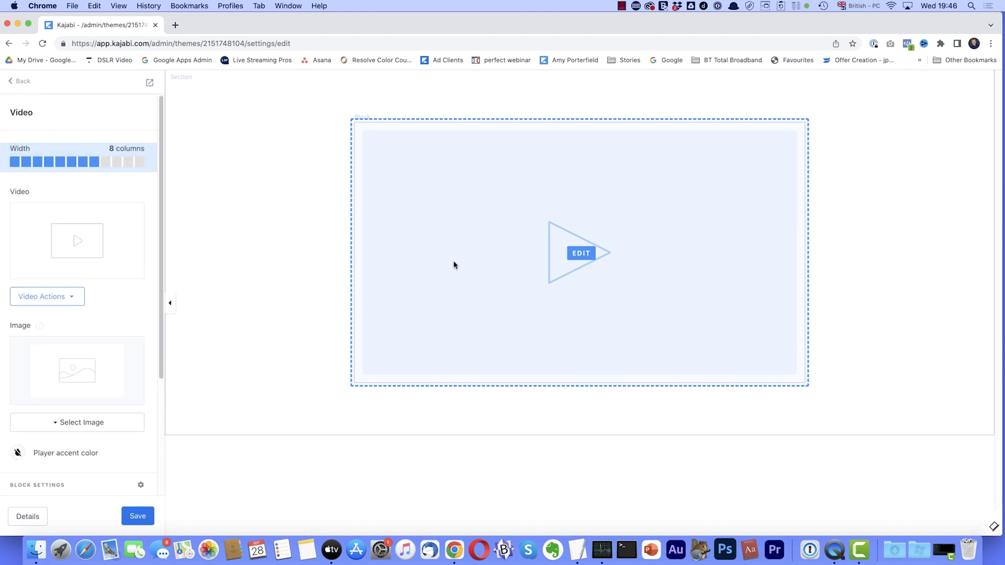
pyautogui.click(37, 162)
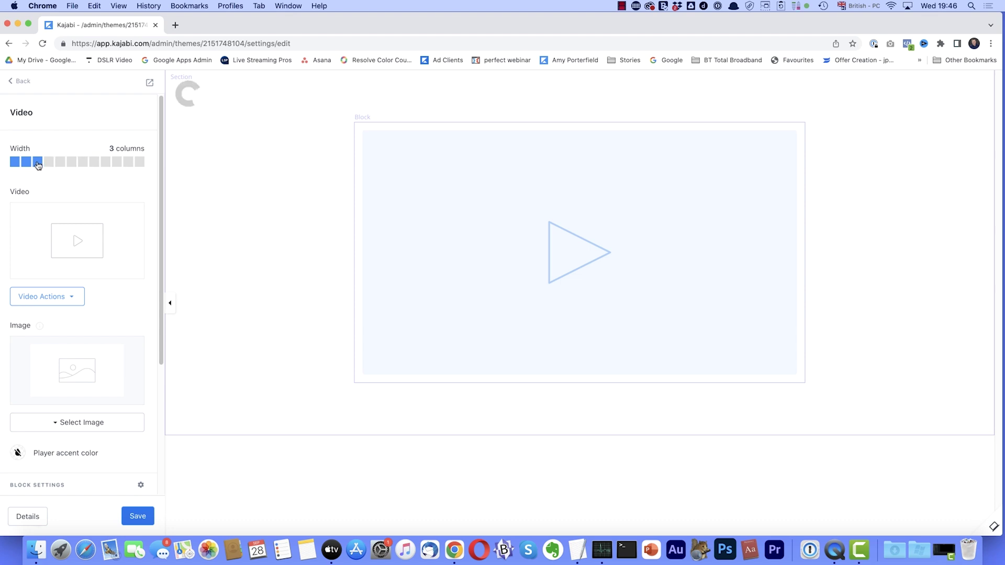
pyautogui.click(265, 223)
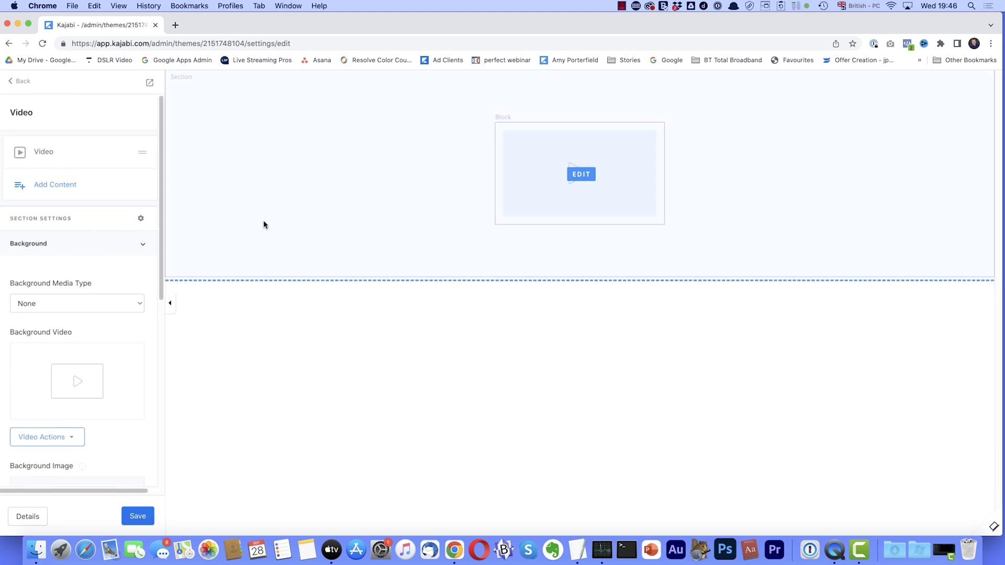
# Step: Add a second video block to the section and set it to 3 columns
pyautogui.click(56, 185)
pyautogui.scroll(-2, 83, 301)
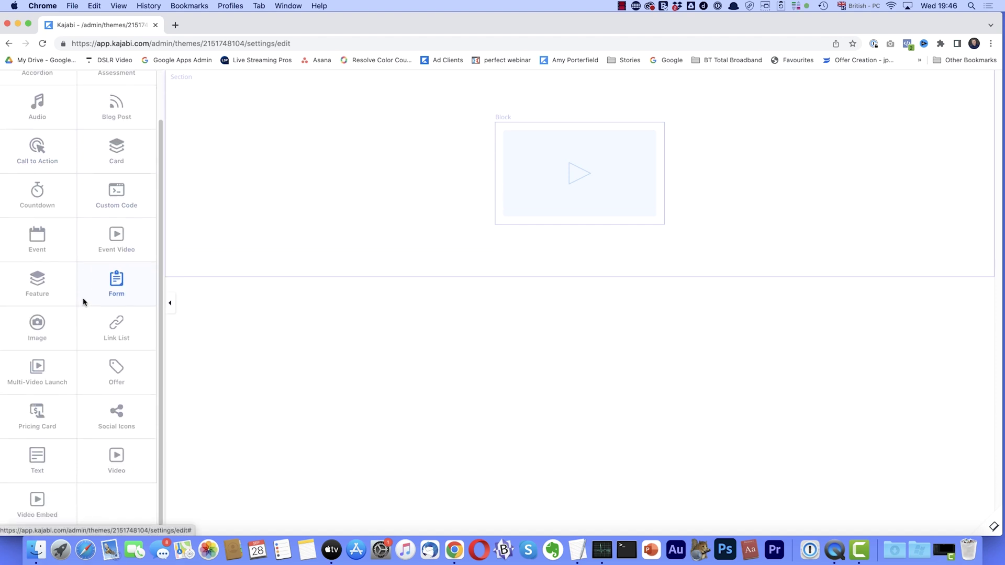
pyautogui.click(116, 458)
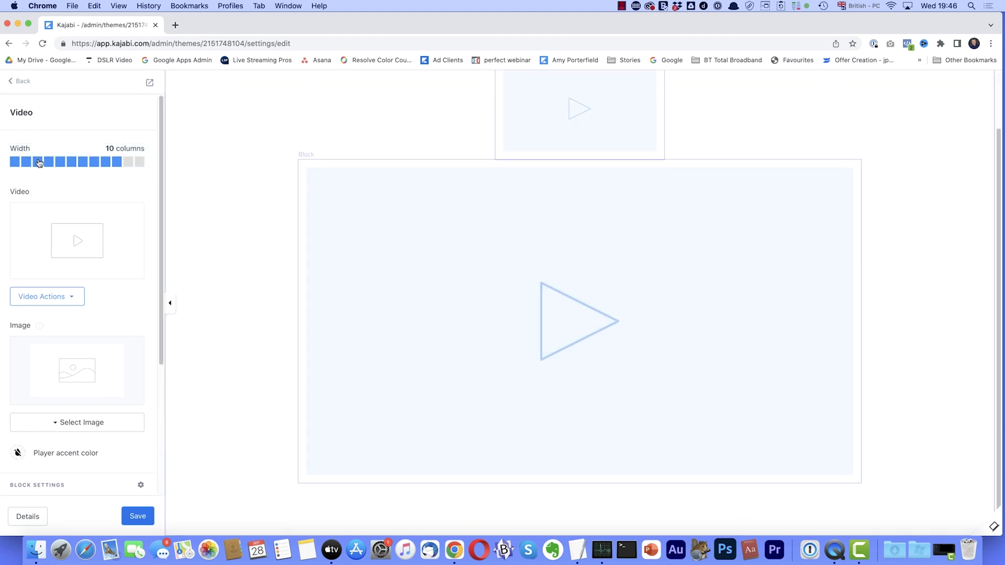
pyautogui.click(40, 162)
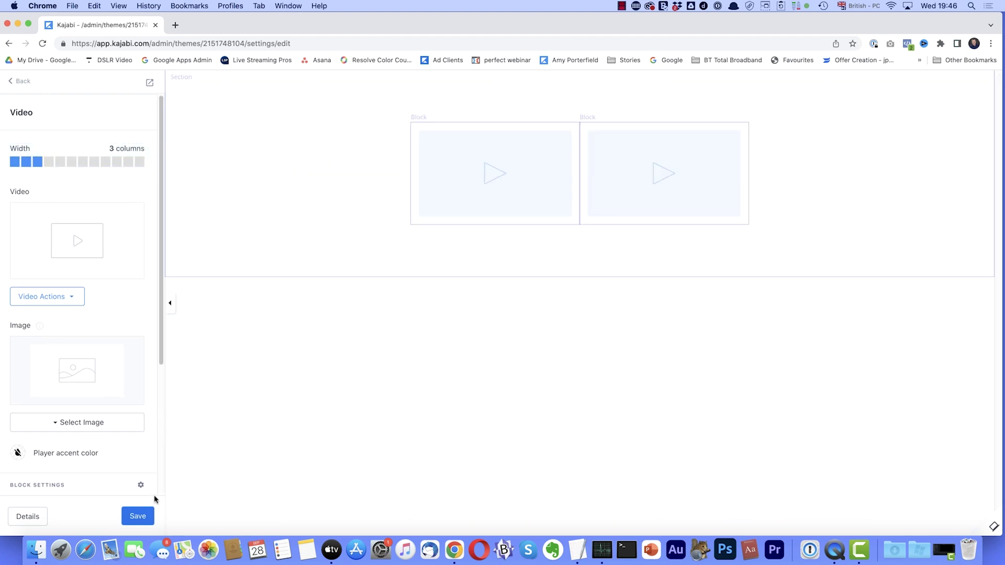
pyautogui.click(302, 275)
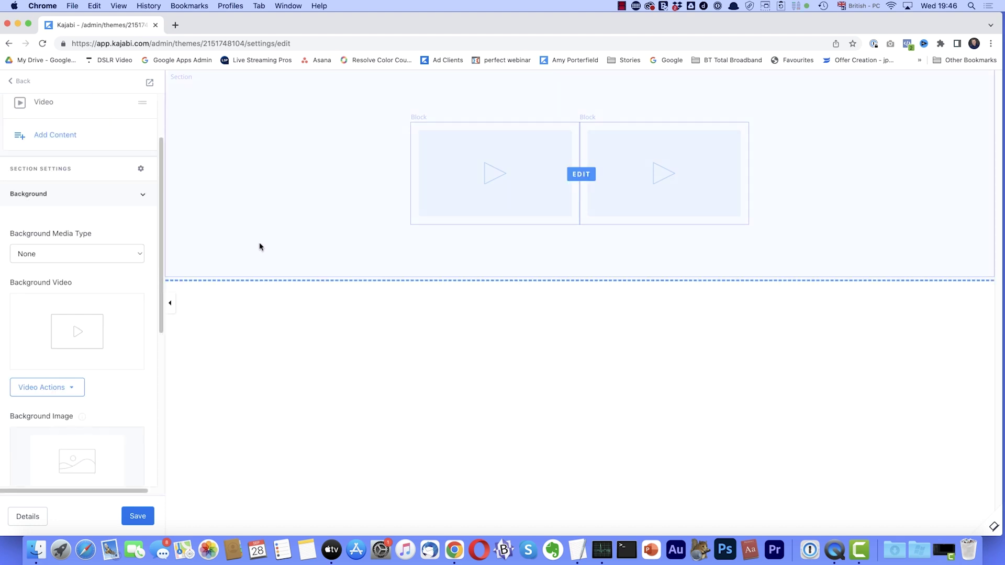
# Step: Add a third 3-column video block and try dragging the first block along the row
pyautogui.click(67, 135)
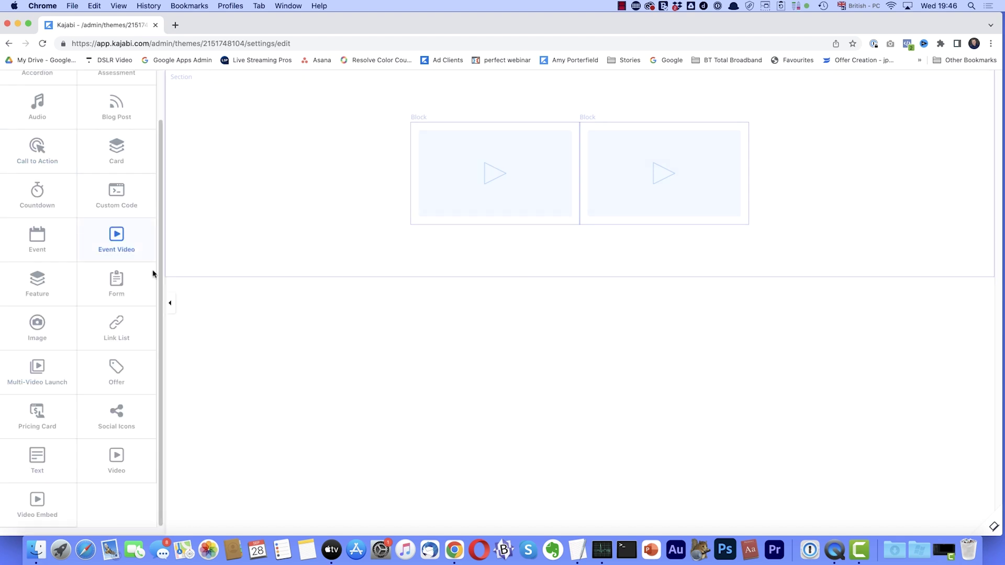
pyautogui.click(116, 460)
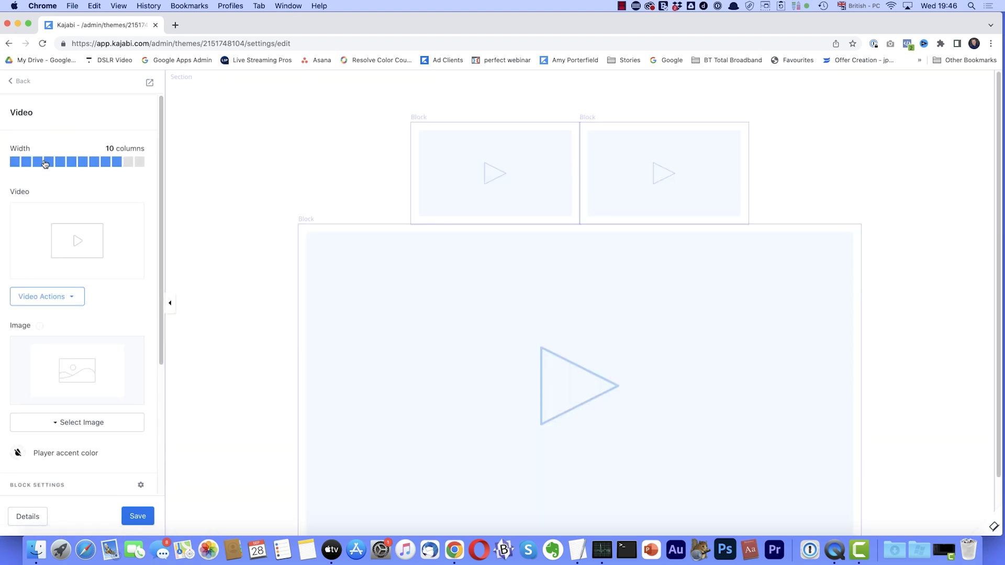
pyautogui.click(42, 164)
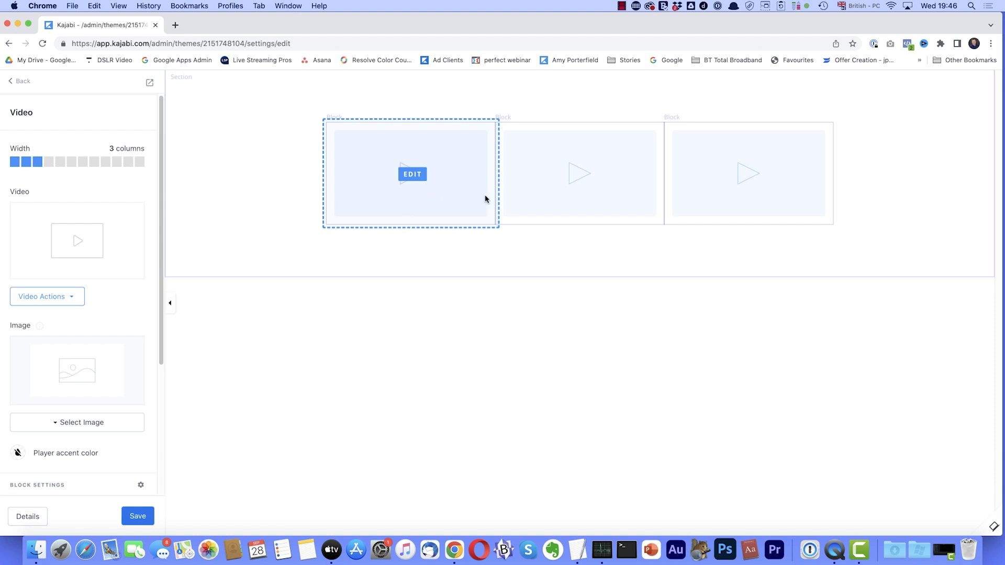
pyautogui.moveTo(485, 199)
pyautogui.mouseDown()
pyautogui.moveTo(671, 205)
pyautogui.moveTo(464, 188)
pyautogui.moveTo(474, 188)
pyautogui.mouseUp()
# Step: Set one video block's desktop right outside spacing to 10
pyautogui.scroll(-4, 89, 335)
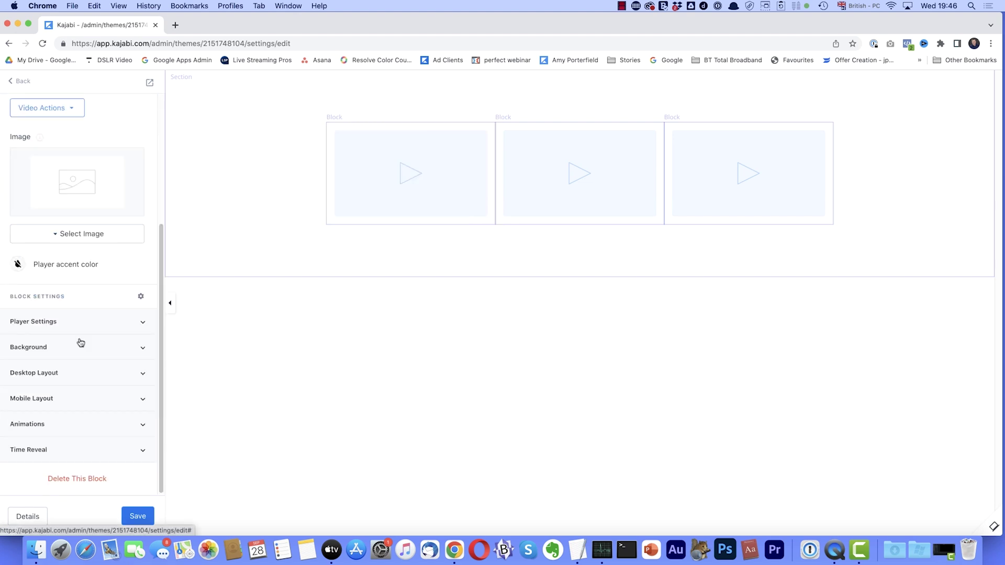
pyautogui.click(142, 376)
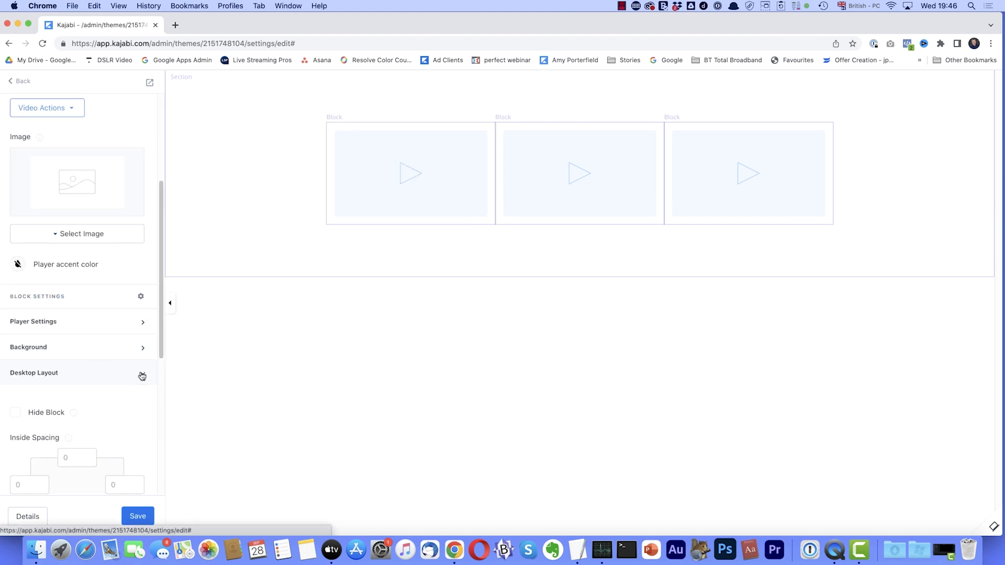
pyautogui.scroll(-5, 140, 375)
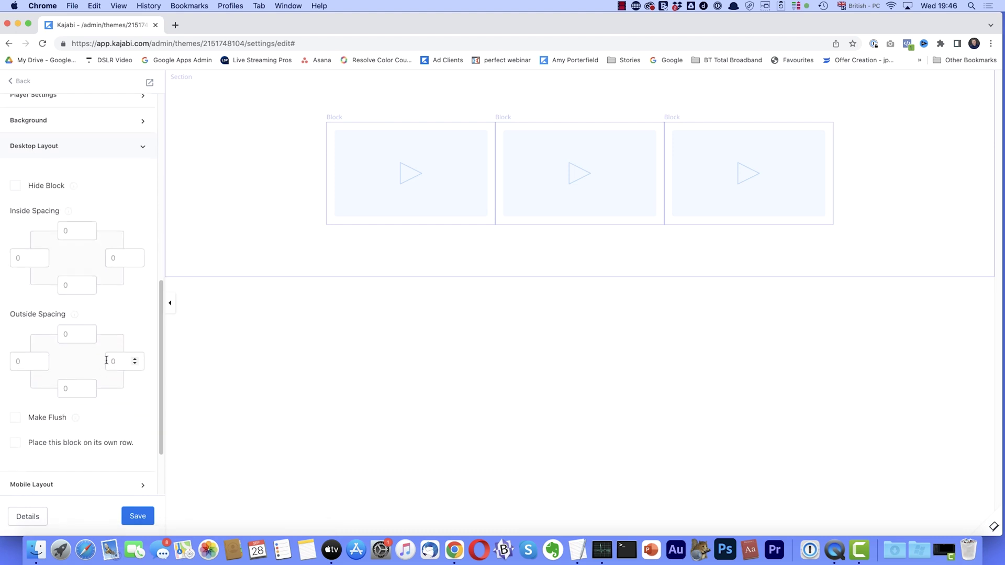
pyautogui.click(134, 360)
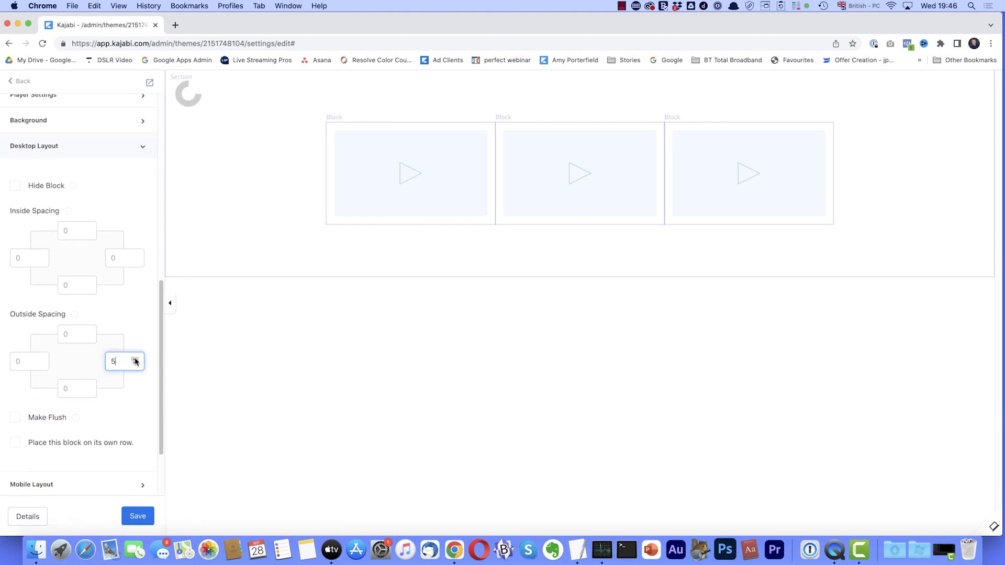
pyautogui.click(135, 360)
pyautogui.click(134, 360)
pyautogui.click(135, 361)
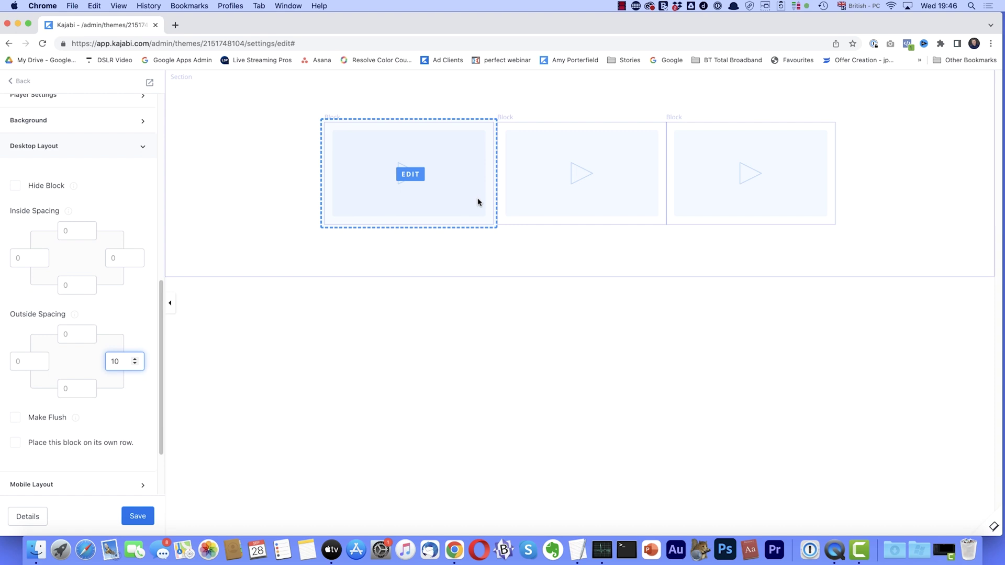
# Step: Set another video block's desktop left outside spacing to 10
pyautogui.click(708, 180)
pyautogui.scroll(-5, 96, 429)
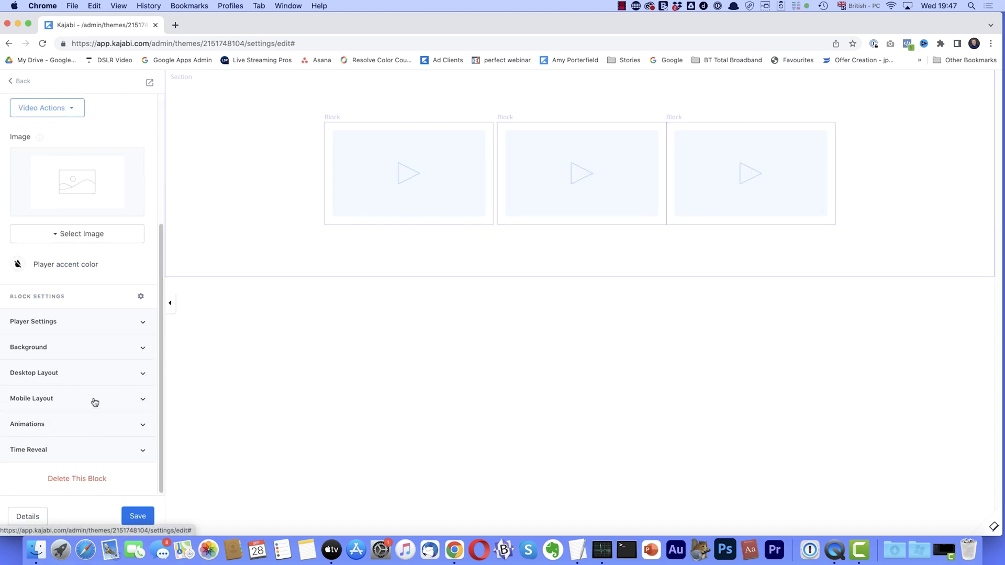
pyautogui.click(143, 374)
pyautogui.scroll(-5, 135, 399)
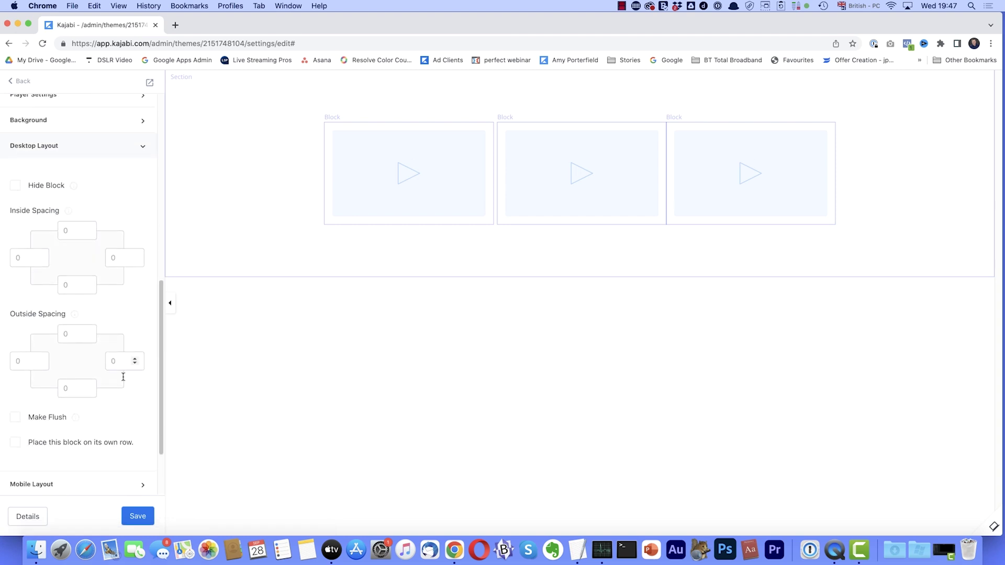
pyautogui.click(40, 359)
pyautogui.click(39, 359)
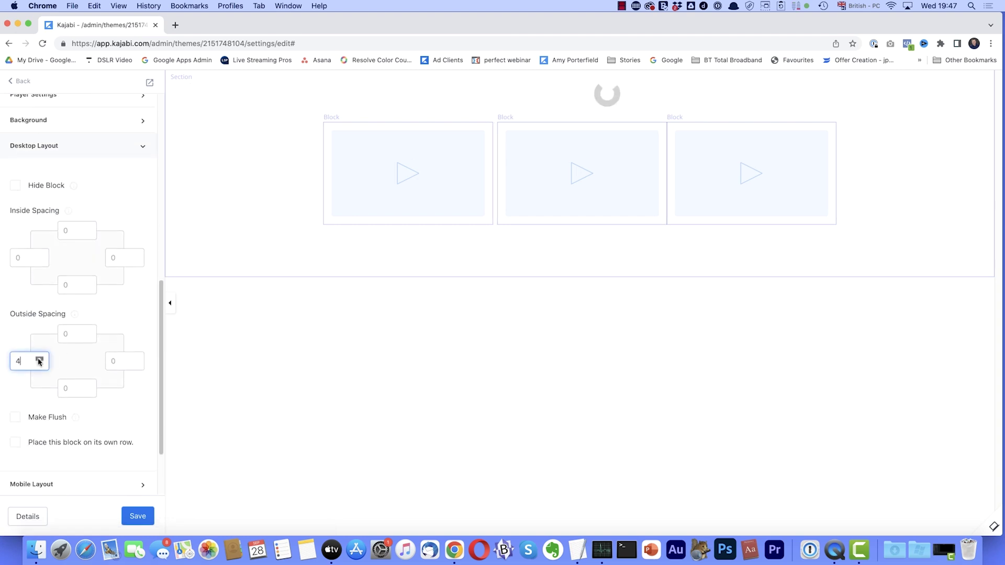
pyautogui.click(39, 359)
pyautogui.click(39, 359)
pyautogui.click(39, 359)
pyautogui.click(39, 359)
pyautogui.click(39, 359)
pyautogui.click(40, 359)
pyautogui.click(39, 359)
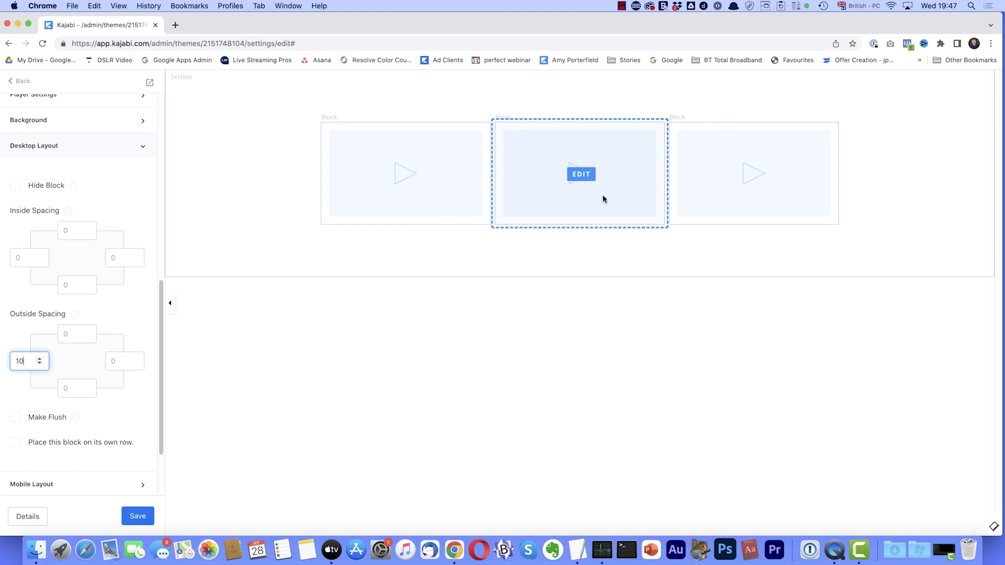
# Step: Attach the recent encore-page-video-popup video to the first video block
pyautogui.click(338, 165)
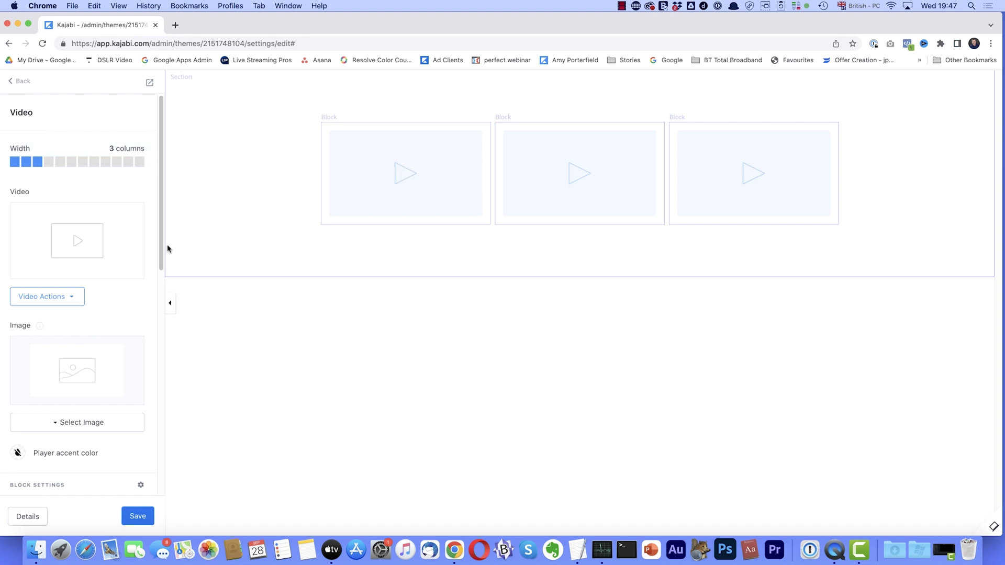
pyautogui.click(73, 300)
pyautogui.click(66, 340)
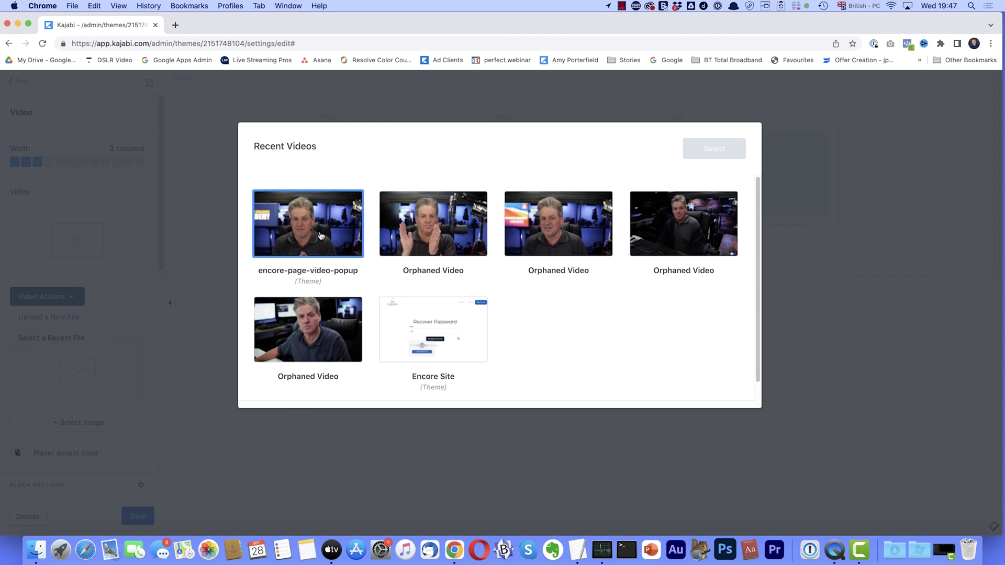
pyautogui.click(320, 235)
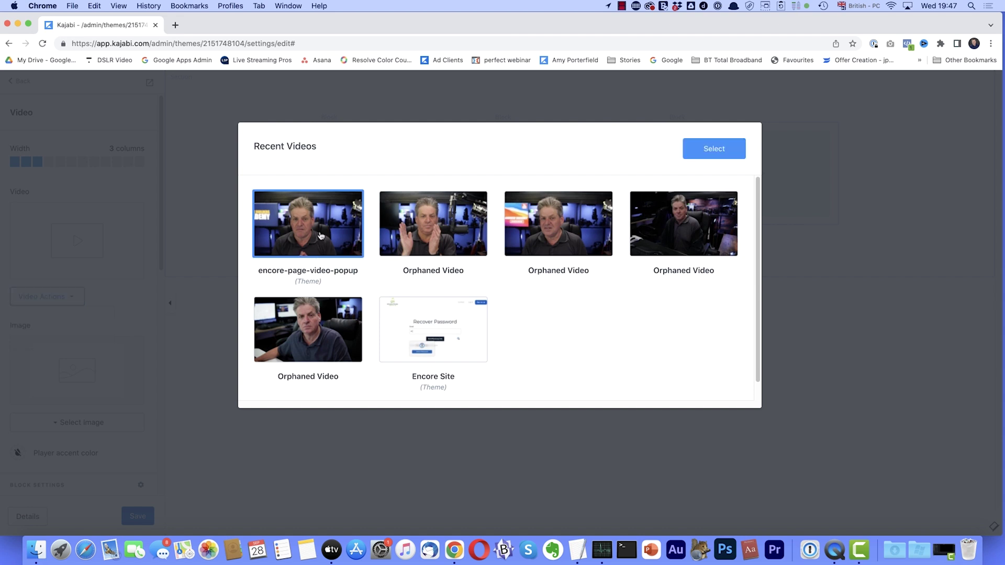
pyautogui.click(712, 154)
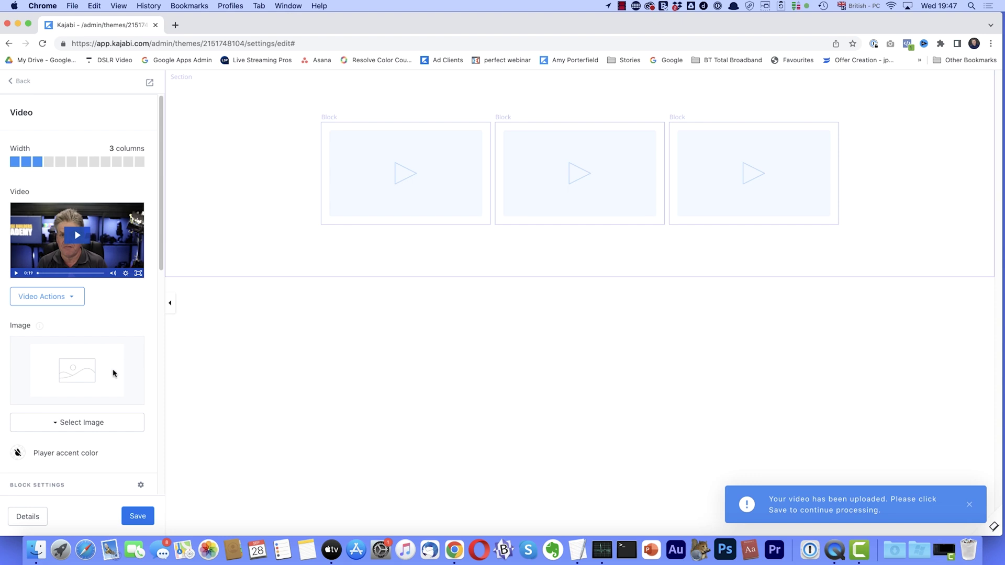
# Step: Set the first block's thumbnail to the recent Video #1 image and apply the crop
pyautogui.scroll(-1, 113, 373)
pyautogui.click(52, 387)
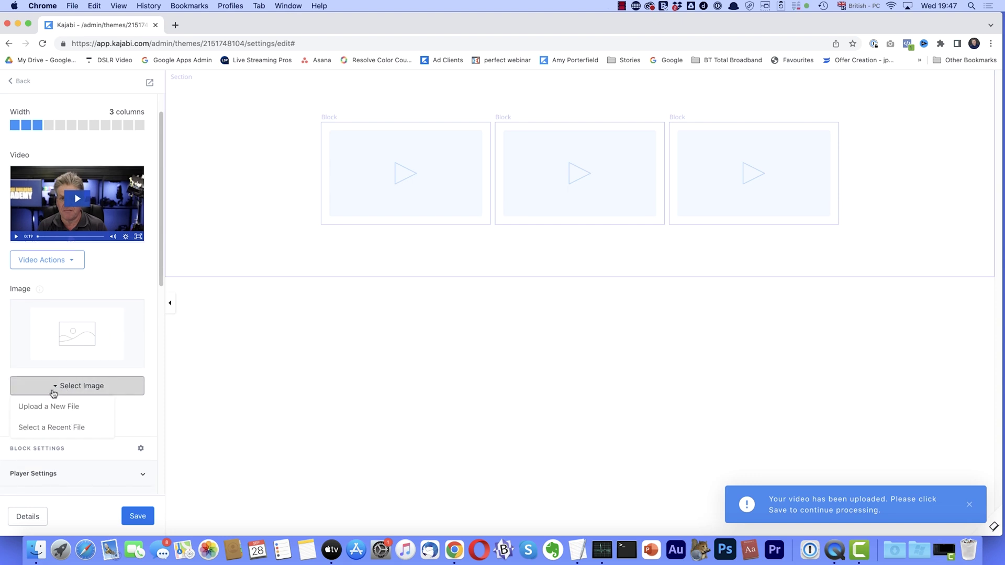
pyautogui.click(51, 426)
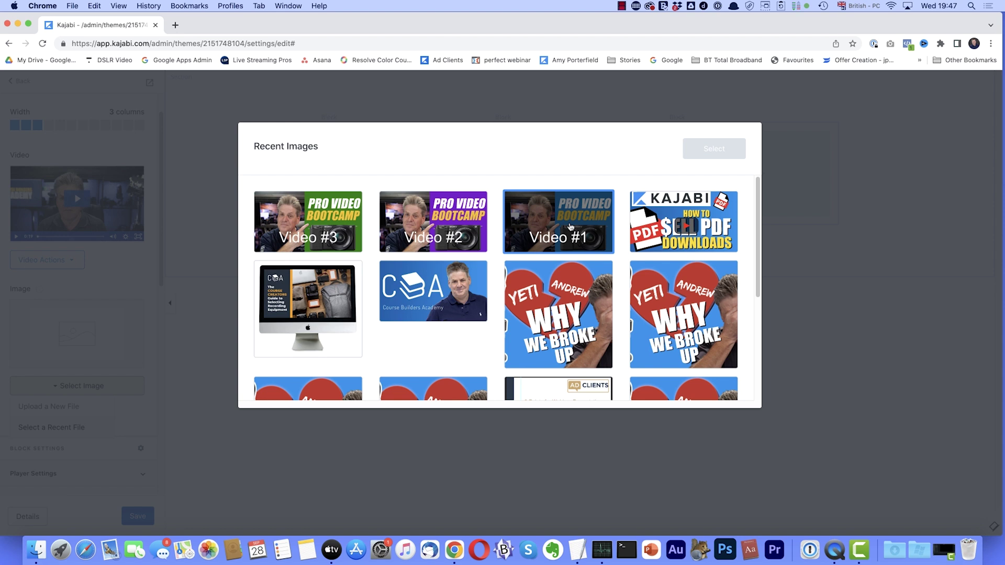
pyautogui.click(571, 226)
pyautogui.click(724, 155)
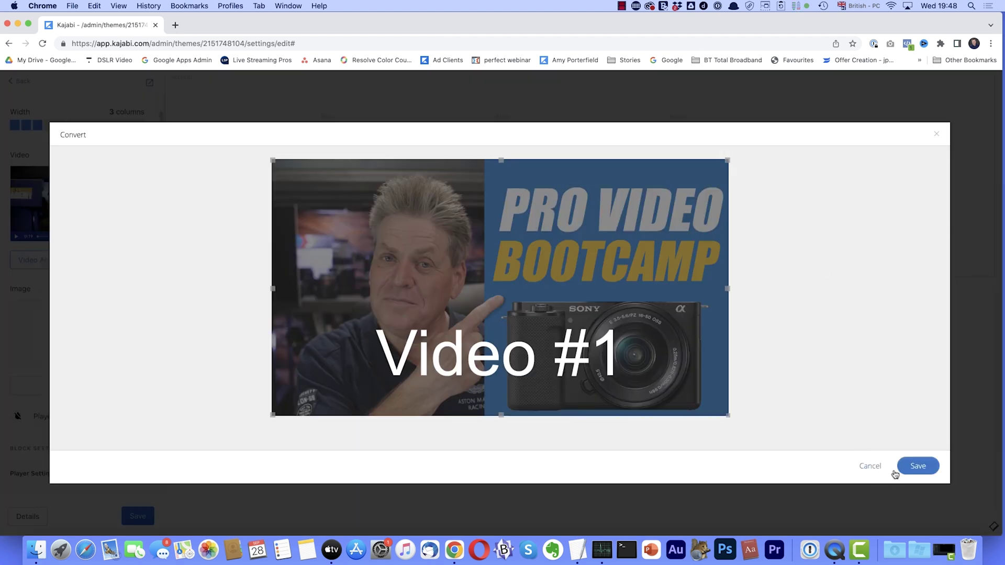
pyautogui.click(904, 468)
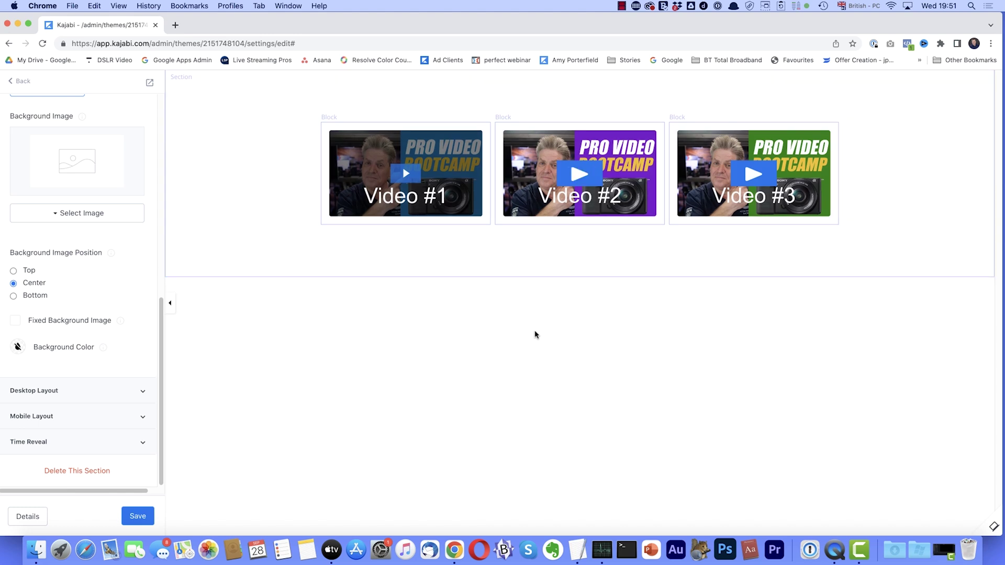
# Step: Enable Allow Full Screen and Autoplay in the Video #1 block's player settings and save
pyautogui.click(437, 180)
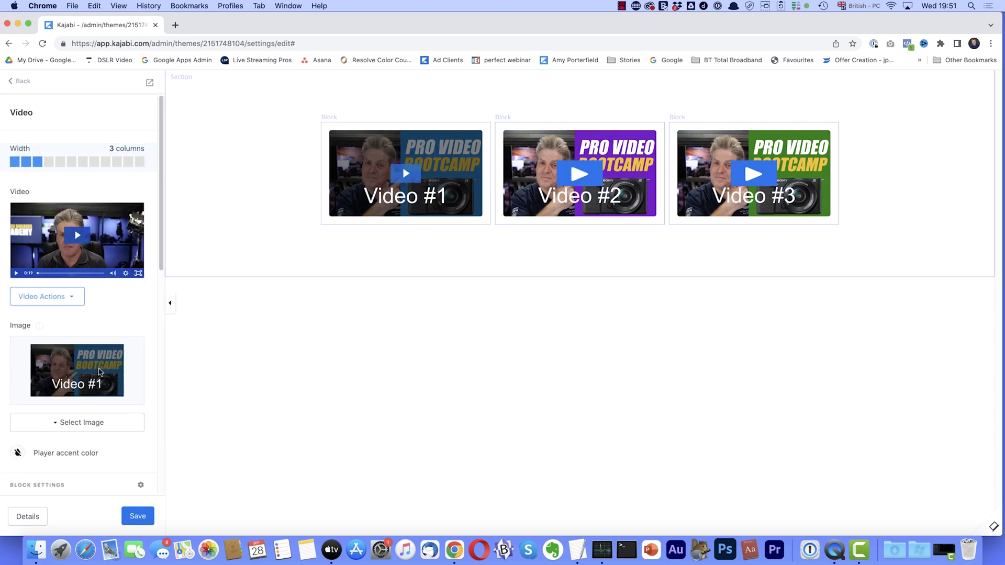
pyautogui.scroll(-5, 100, 370)
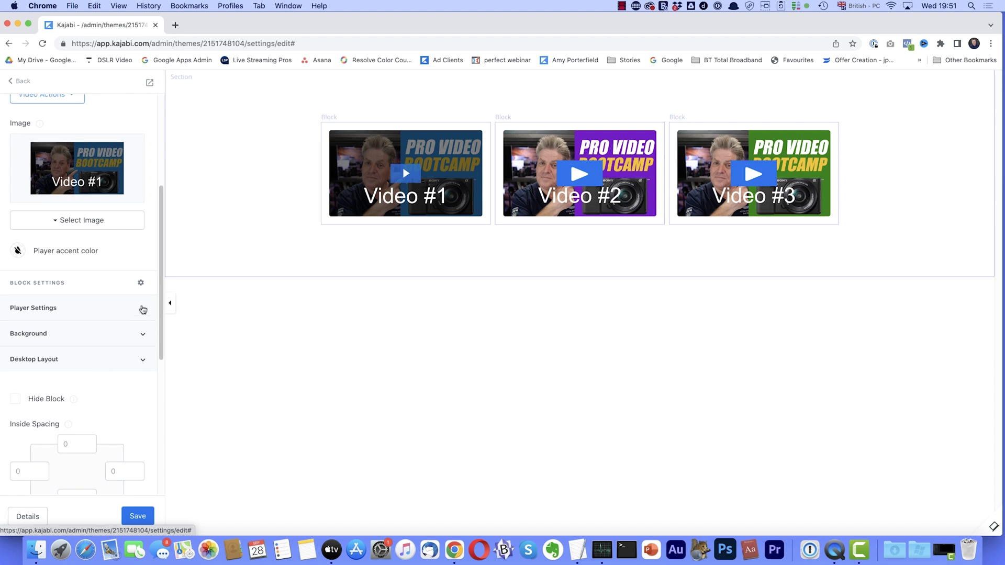
pyautogui.click(144, 310)
pyautogui.scroll(-5, 136, 338)
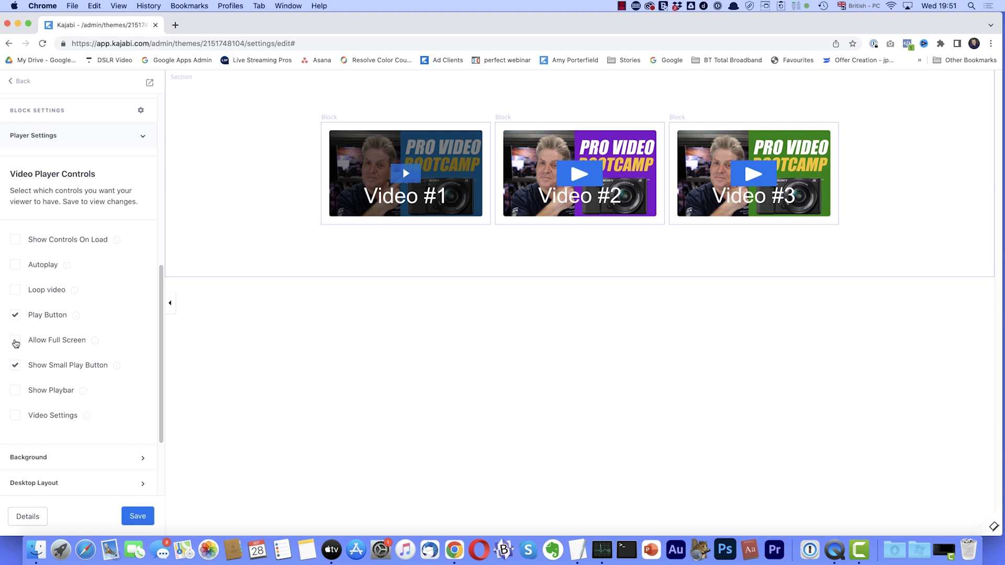
pyautogui.click(16, 342)
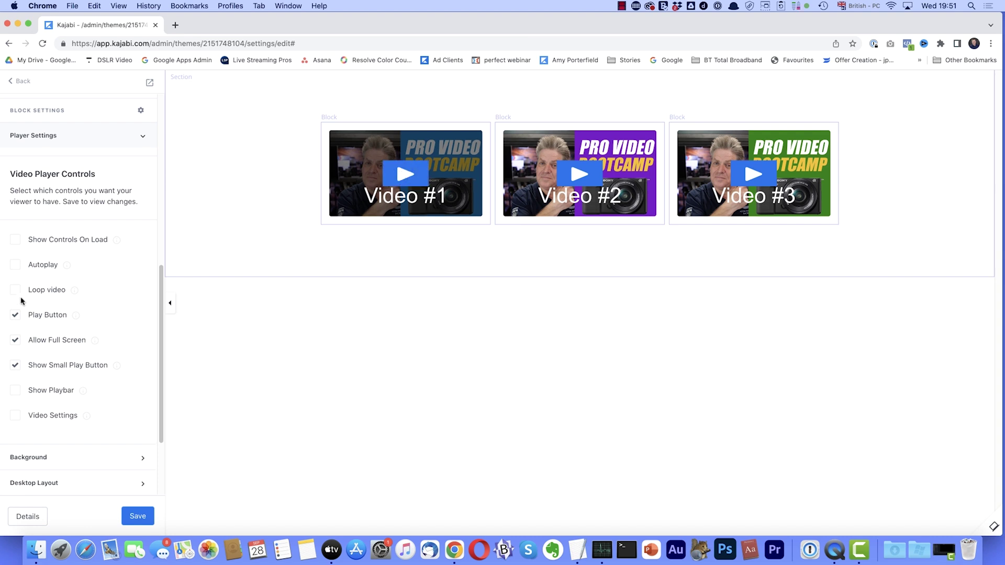
pyautogui.click(16, 266)
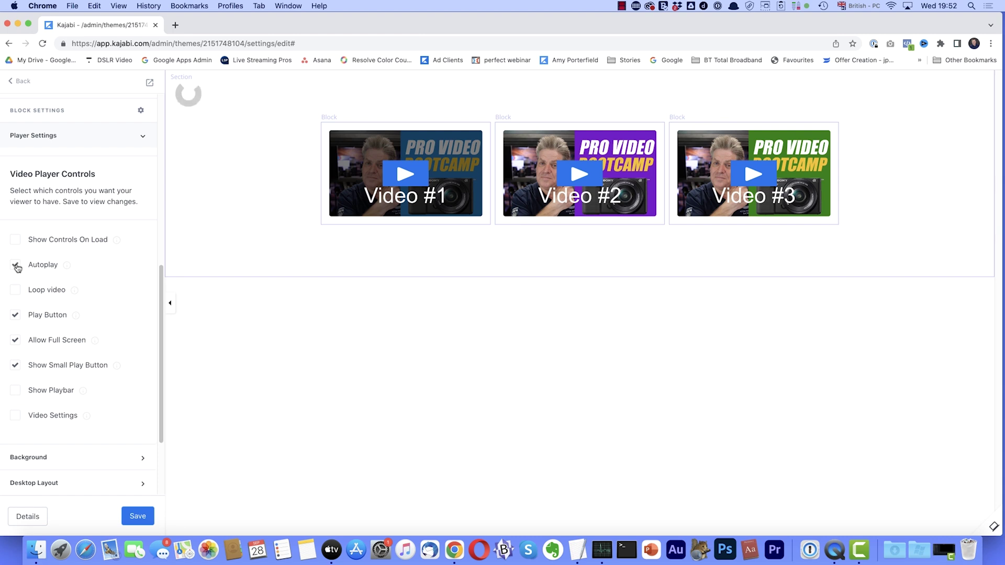
pyautogui.click(138, 517)
pyautogui.click(151, 85)
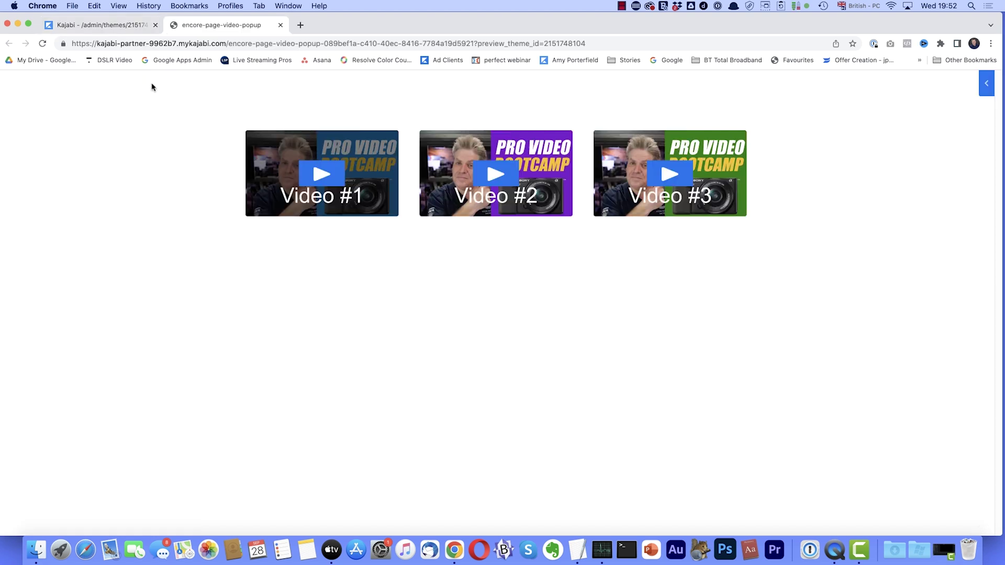
pyautogui.click(336, 184)
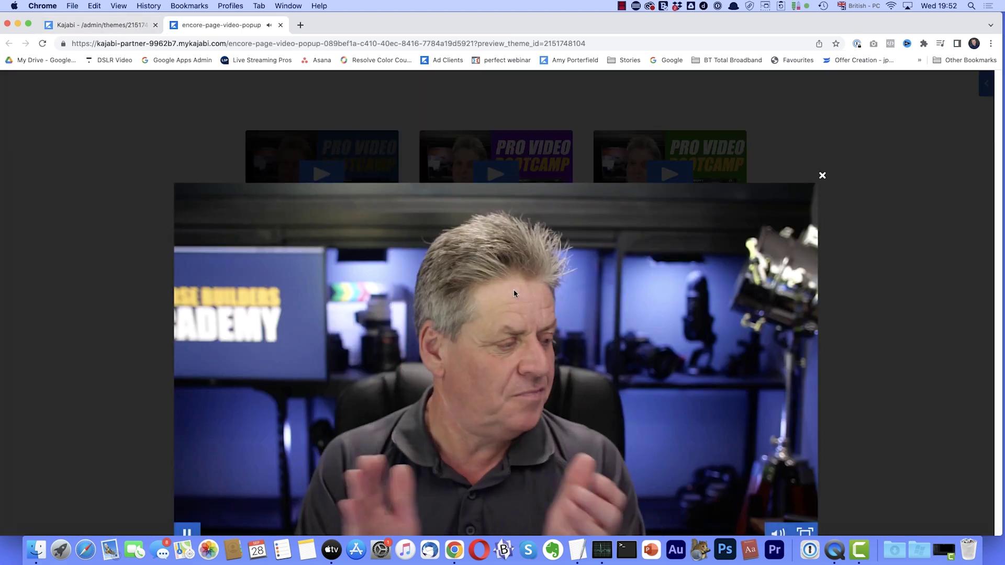
pyautogui.click(821, 176)
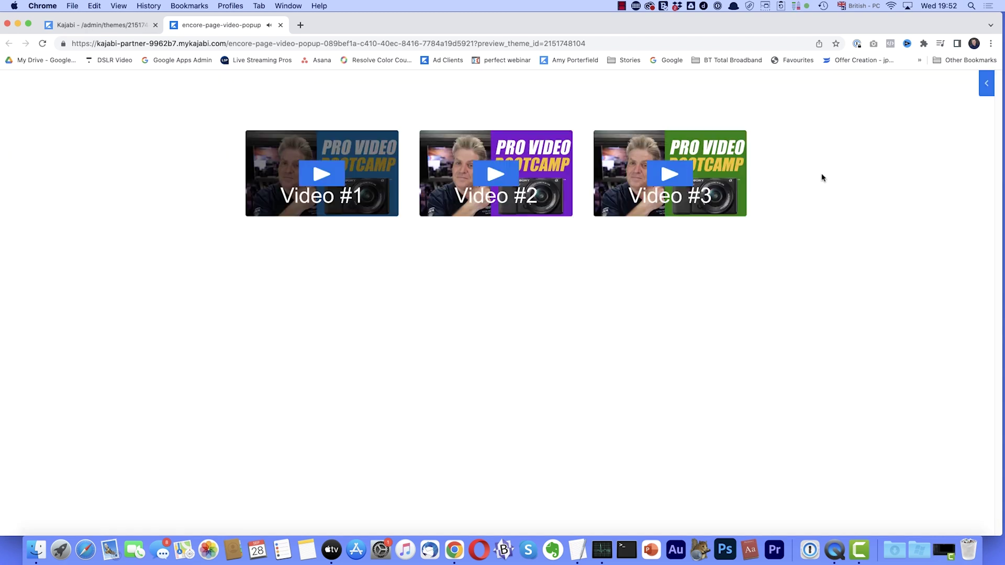
pyautogui.click(534, 165)
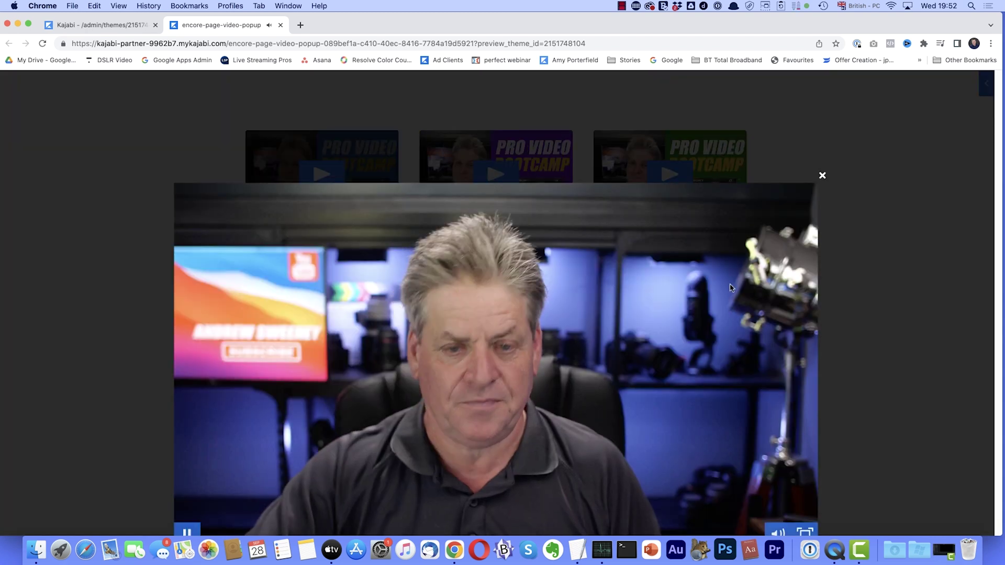
pyautogui.click(821, 176)
pyautogui.click(722, 178)
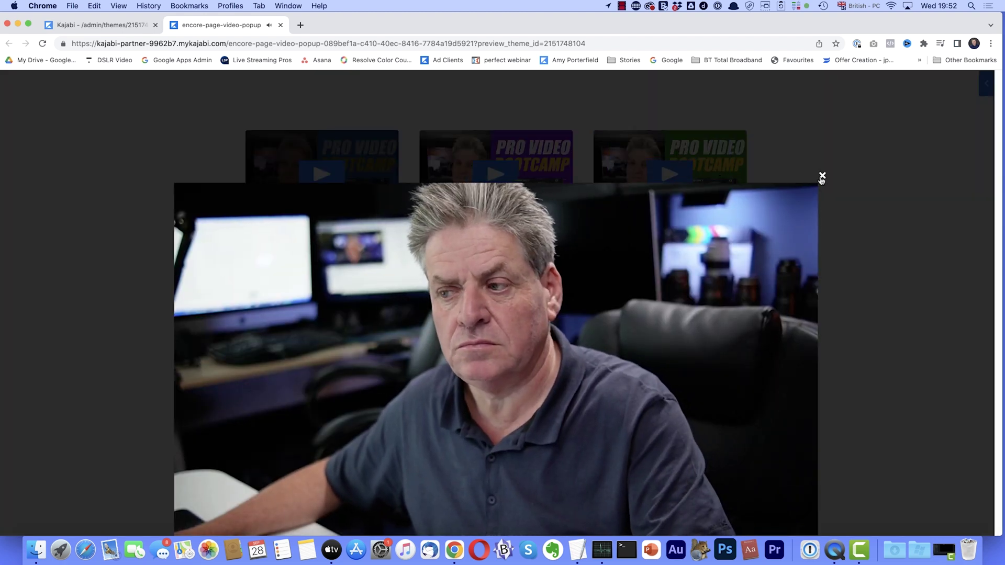
pyautogui.click(822, 177)
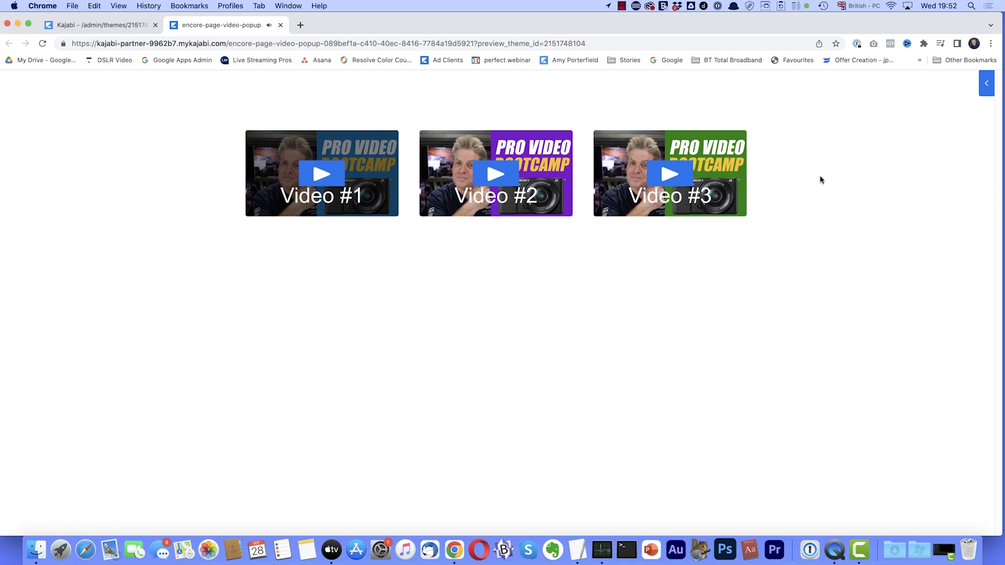